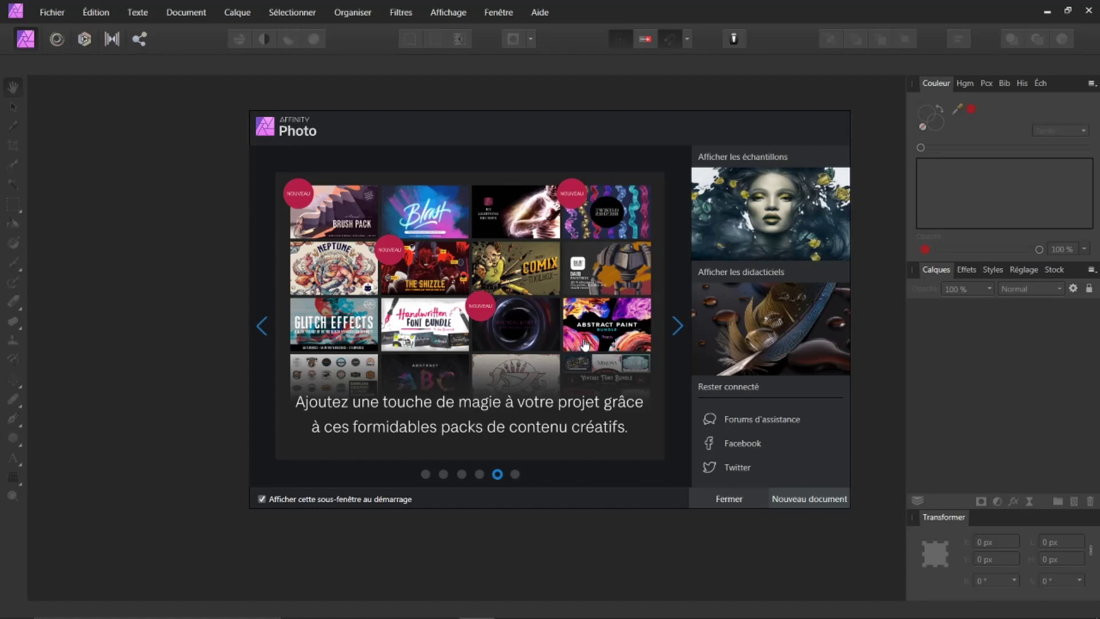
- Close the Affinity Photo welcome window to leave an empty workspace
click(726, 500)
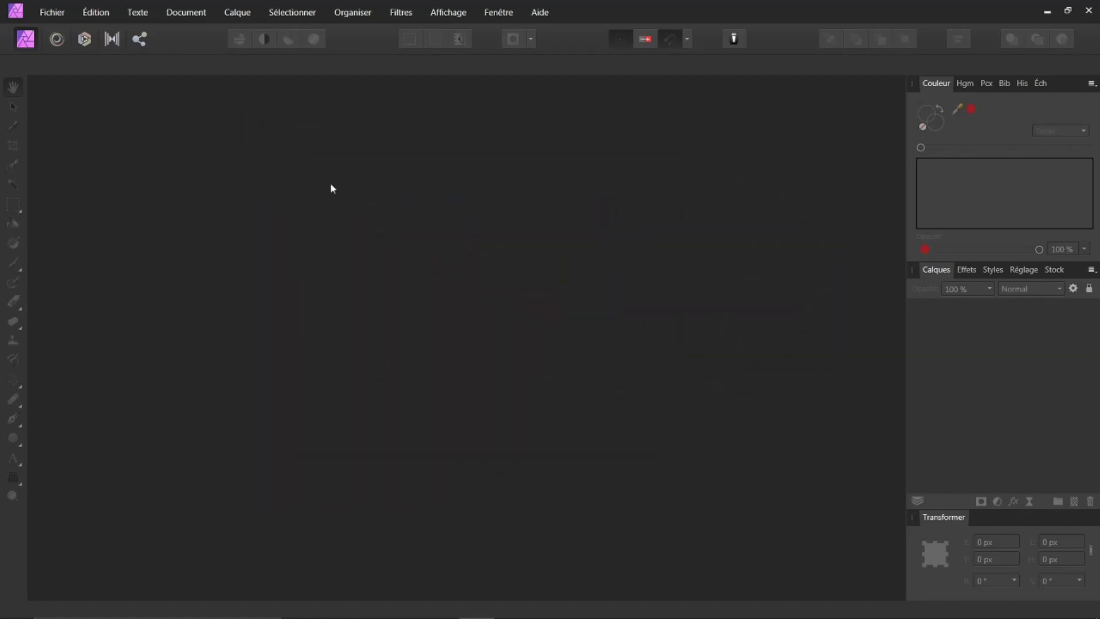
- Open the recent photo girl-2436545_1920.jpg and duplicate its Arrière-plan layer with Ctrl+J
click(53, 15)
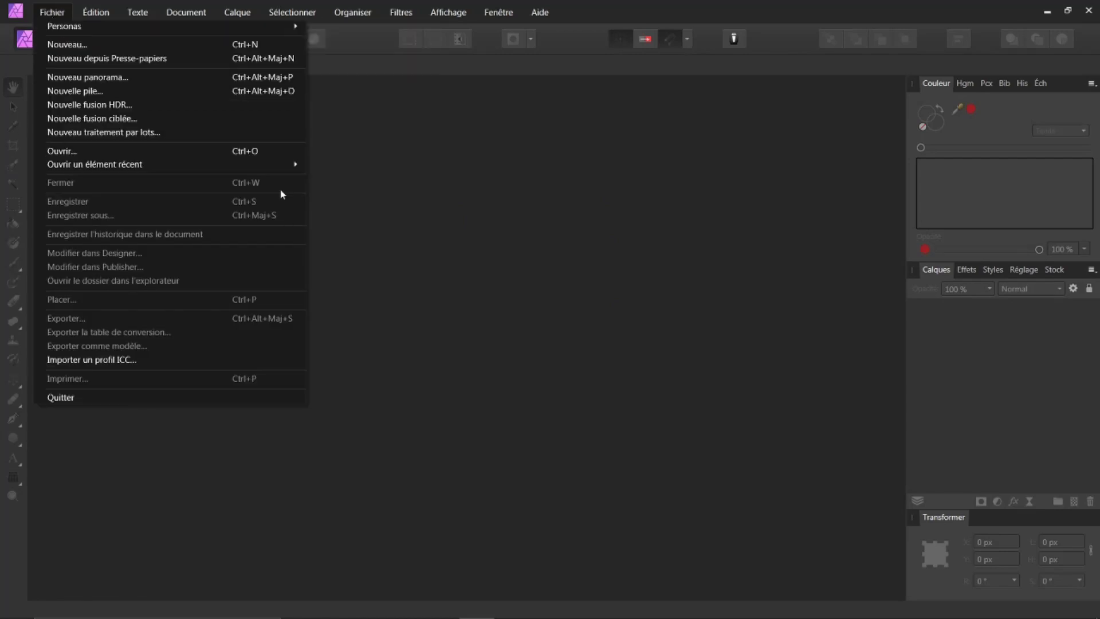
mouse_move(94, 164)
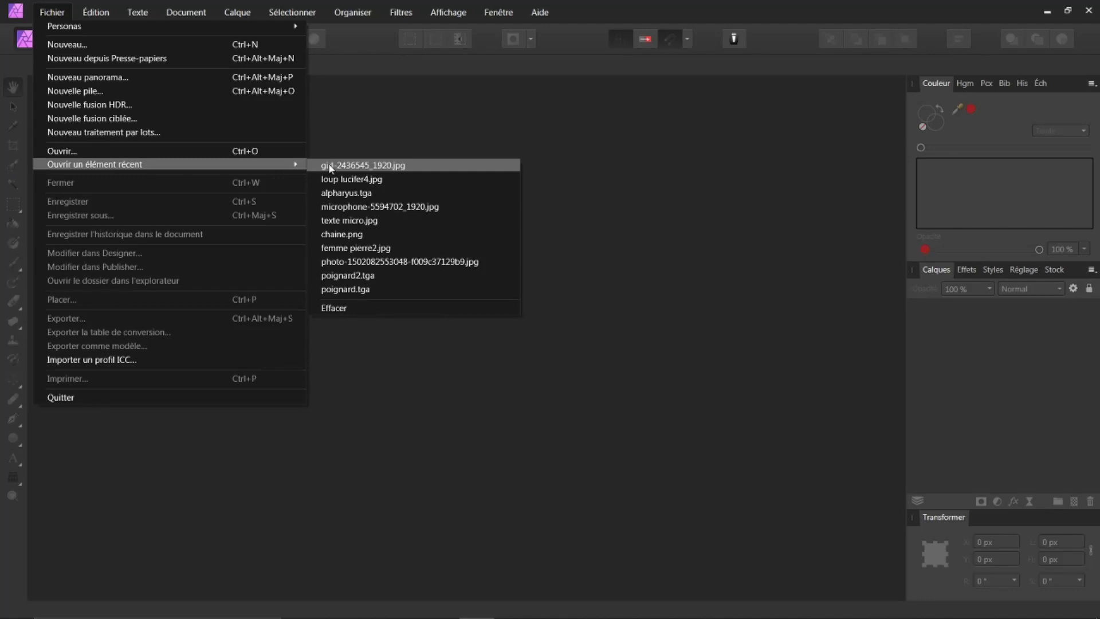
click(331, 166)
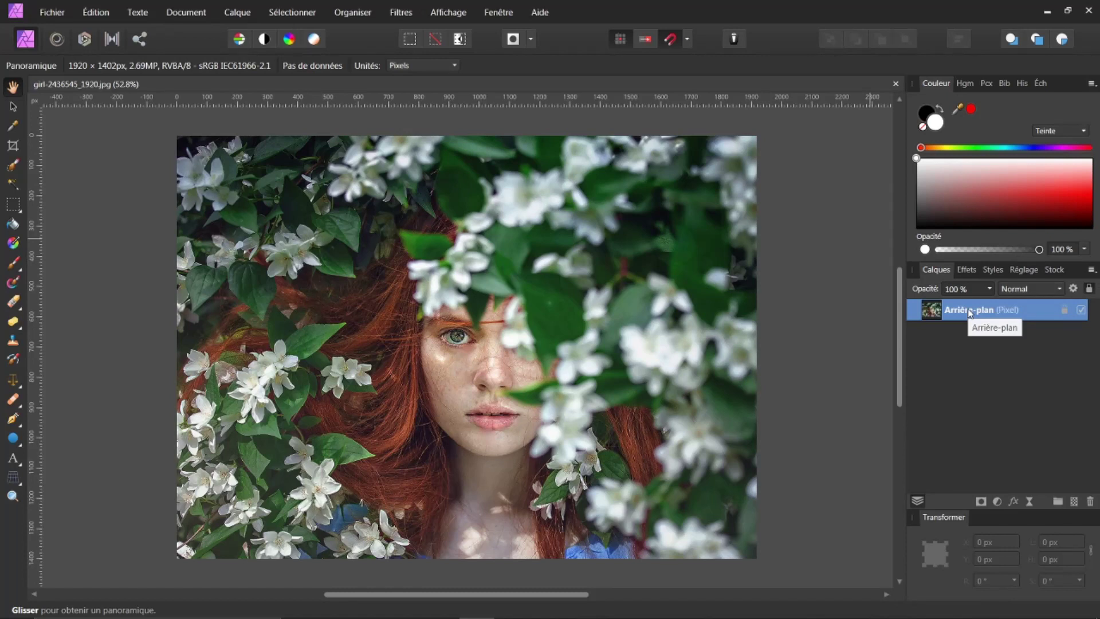
key(ctrl+j)
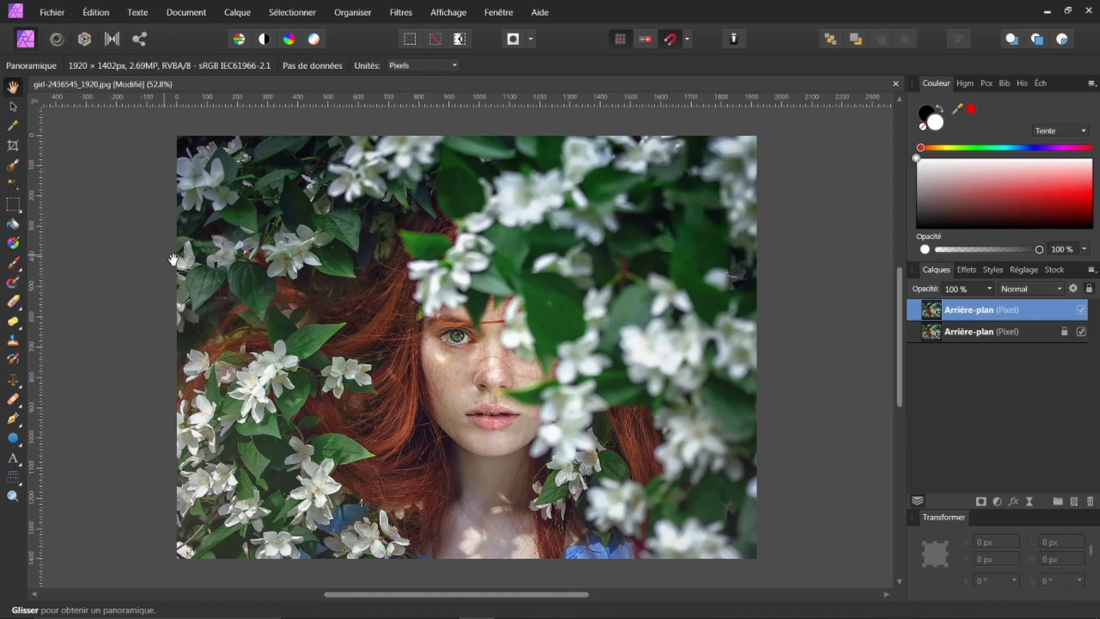
- Select the Paint Brush and size it to a 636.5 px width
click(12, 265)
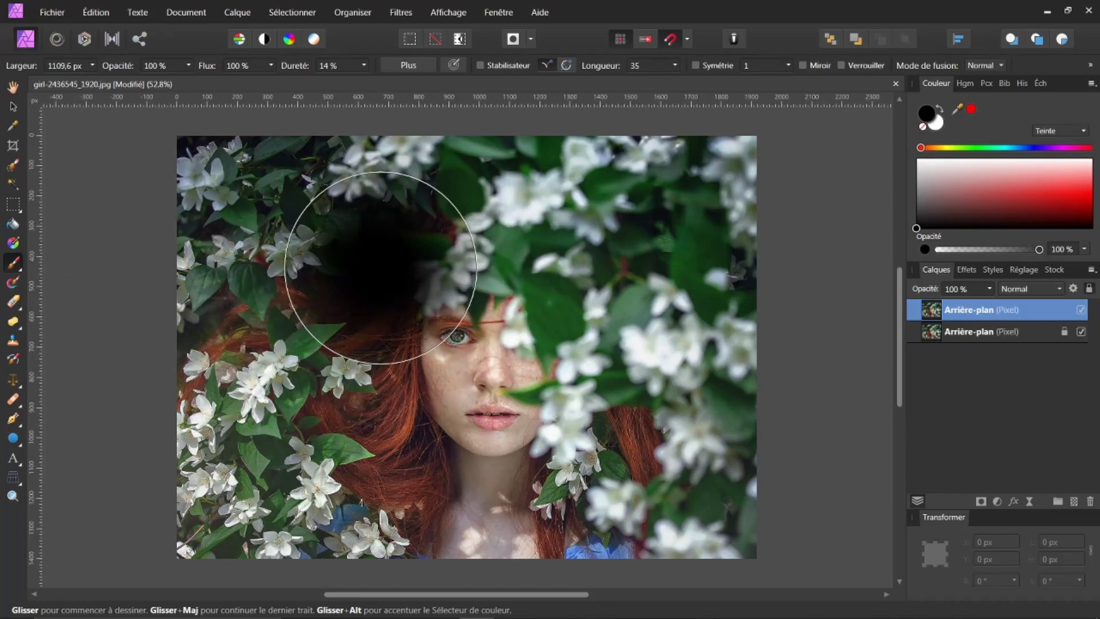
key(bracketleft)
key(bracketleft)
key(bracketleft)
key(bracketleft)
key(bracketleft)
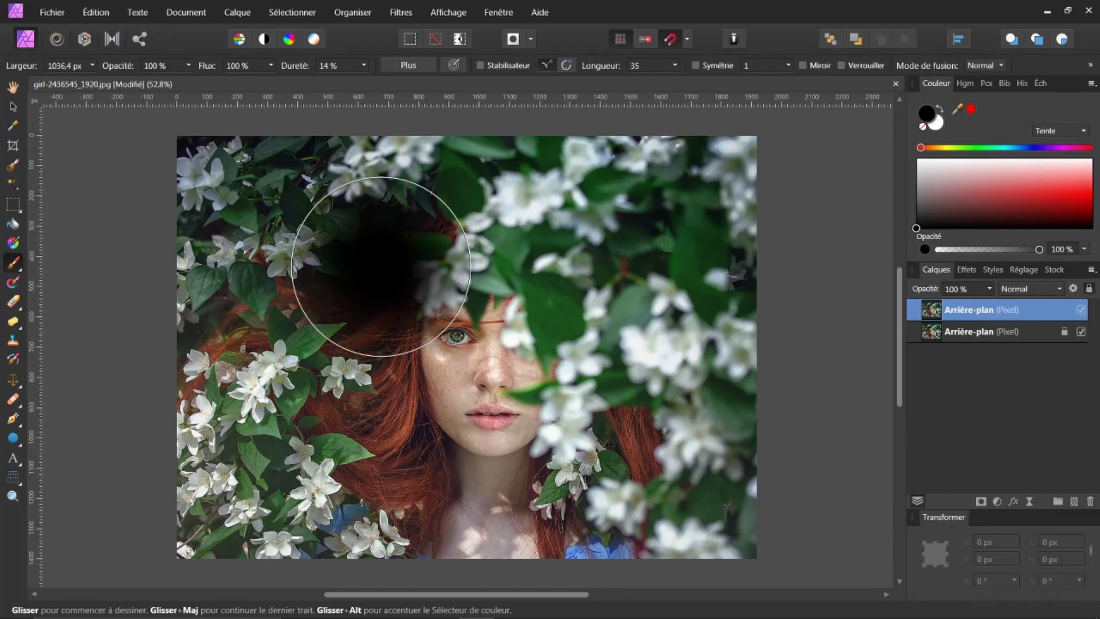
key(bracketright)
key(bracketleft)
key(bracketleft)
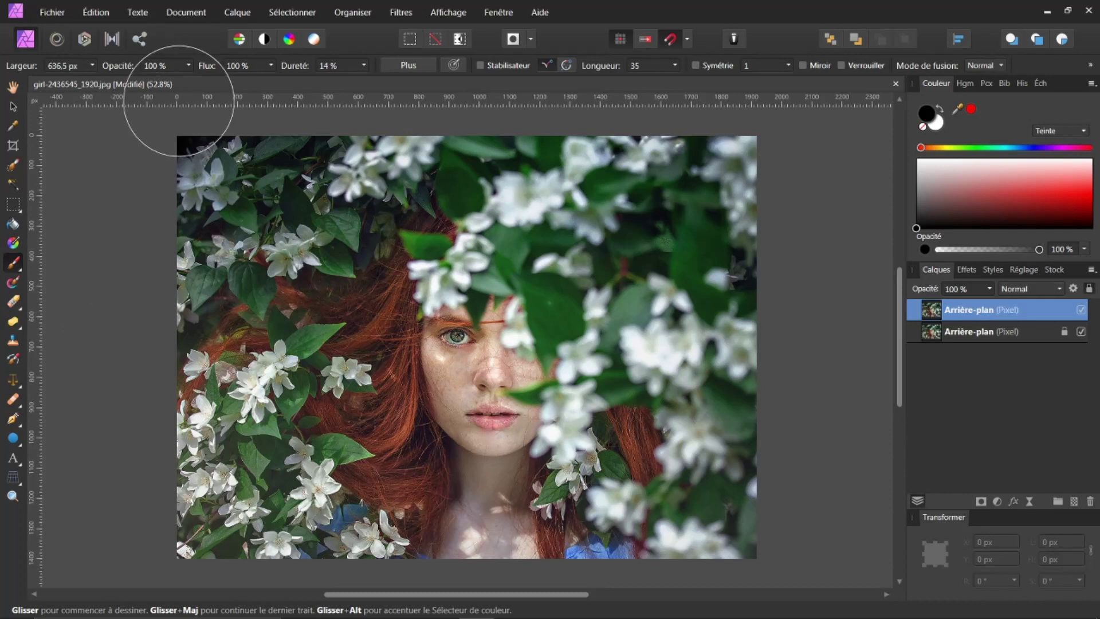
- Show the Outil Pinceau keyboard shortcuts in Préférences, where A enlarges and Z reduces the brush
click(97, 12)
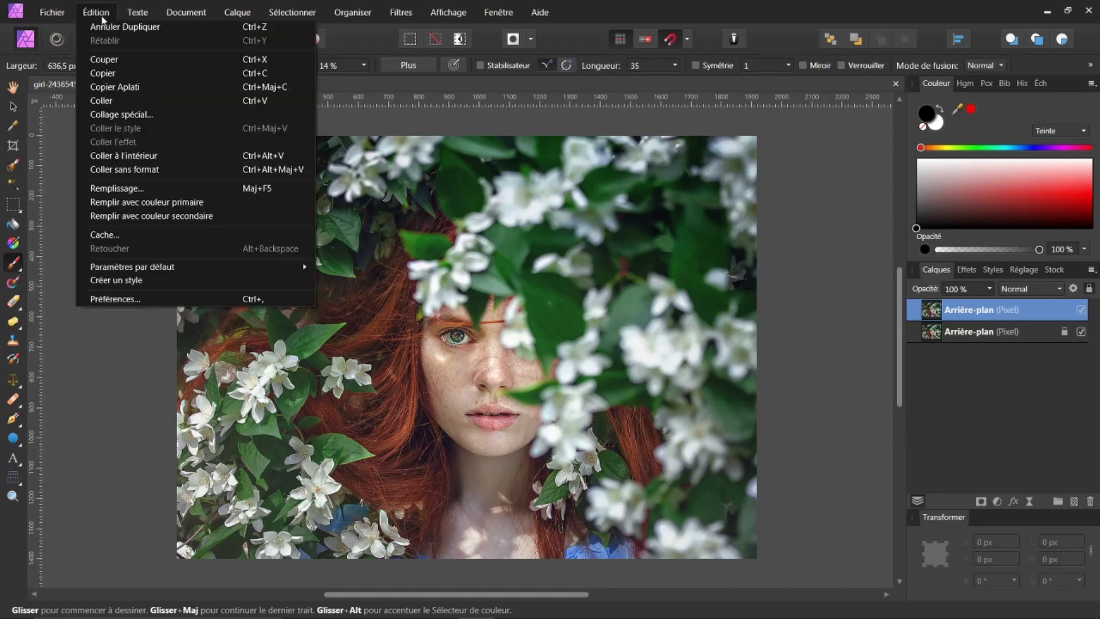
click(122, 298)
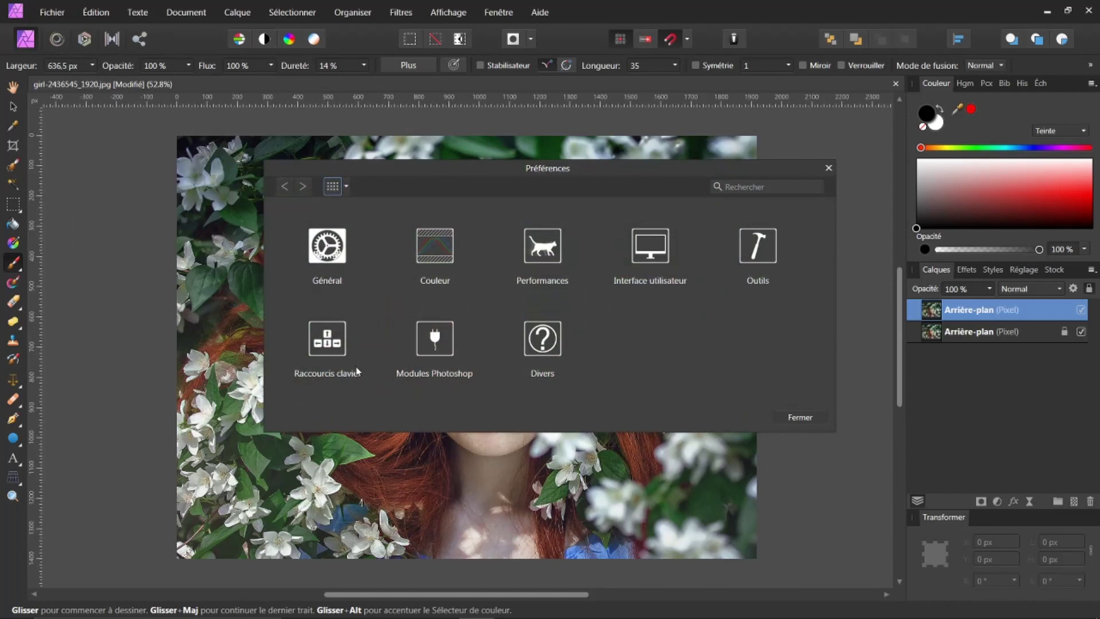
click(326, 340)
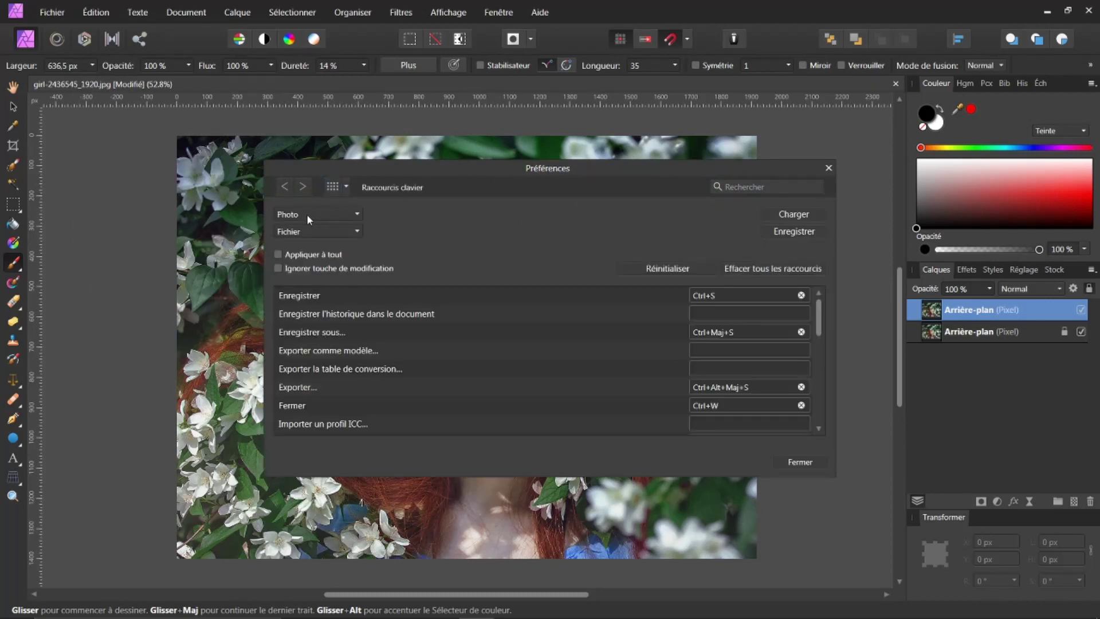
click(356, 230)
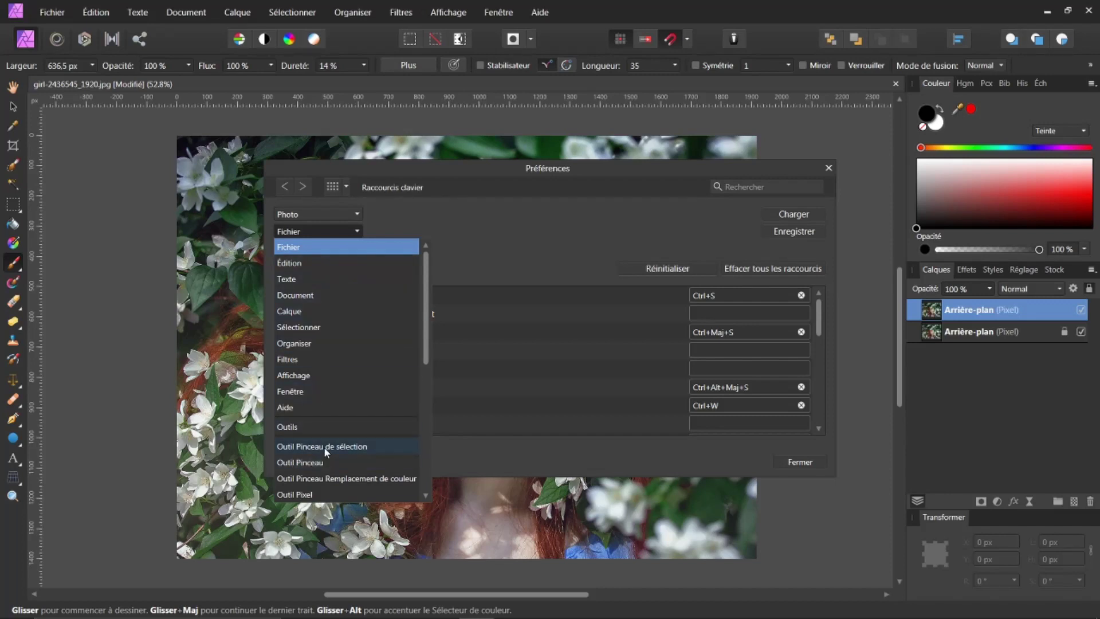
scroll(324, 447, down, 1)
scroll(322, 448, down, 1)
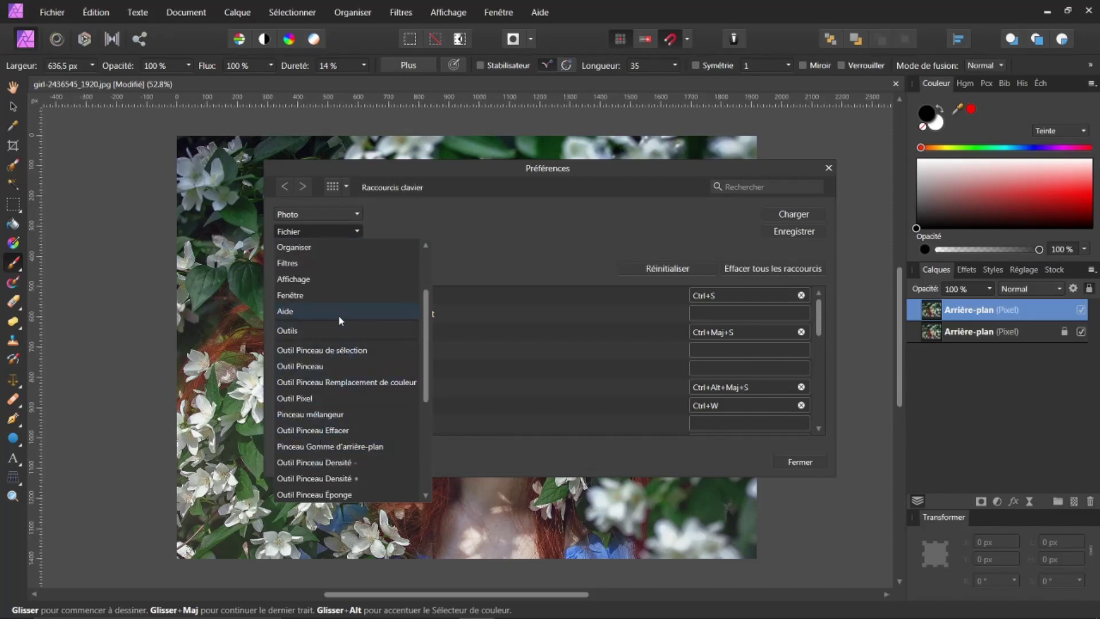
click(292, 369)
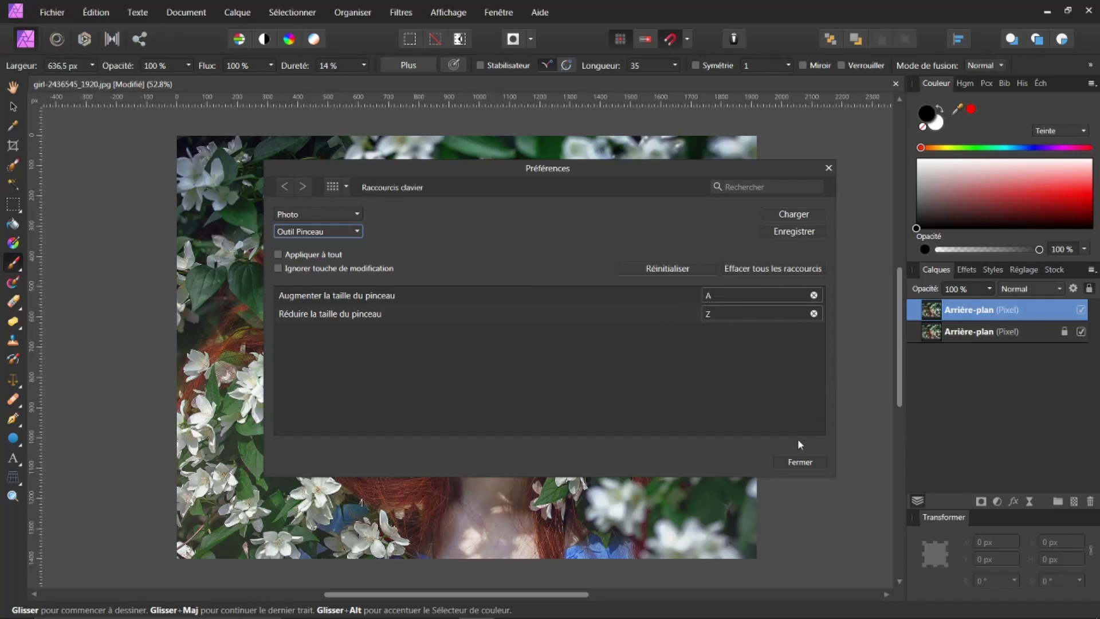
- Close preferences, trial brush sizes around 391 and 904 px, then select the View tool
click(789, 463)
drag(453, 247, 437, 274)
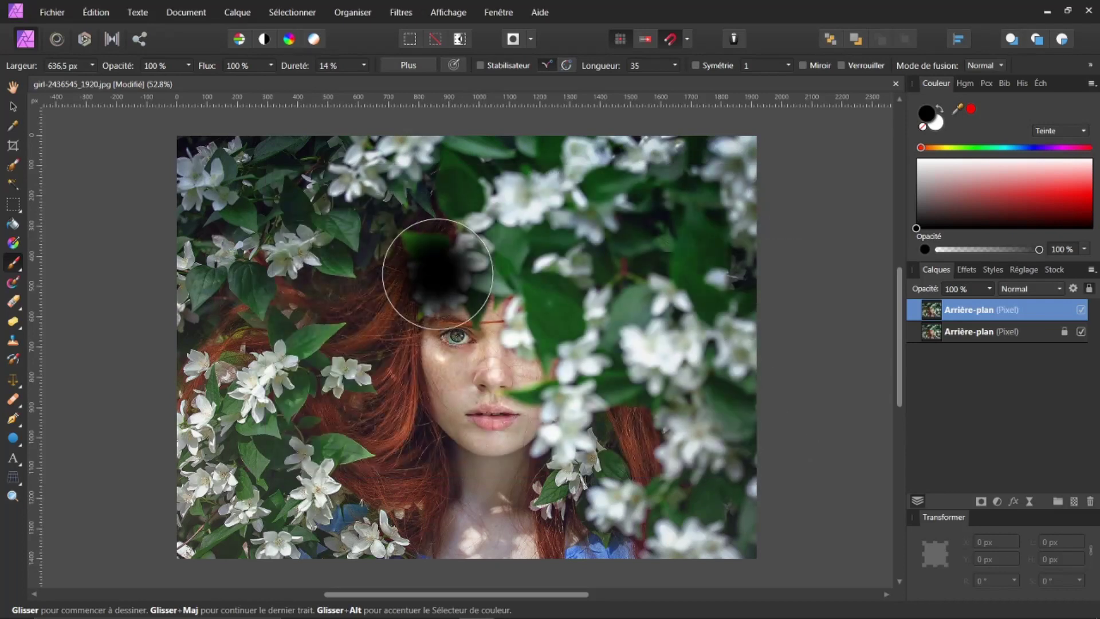
key(bracketleft)
key(bracketleft)
key(bracketleft)
key(bracketleft)
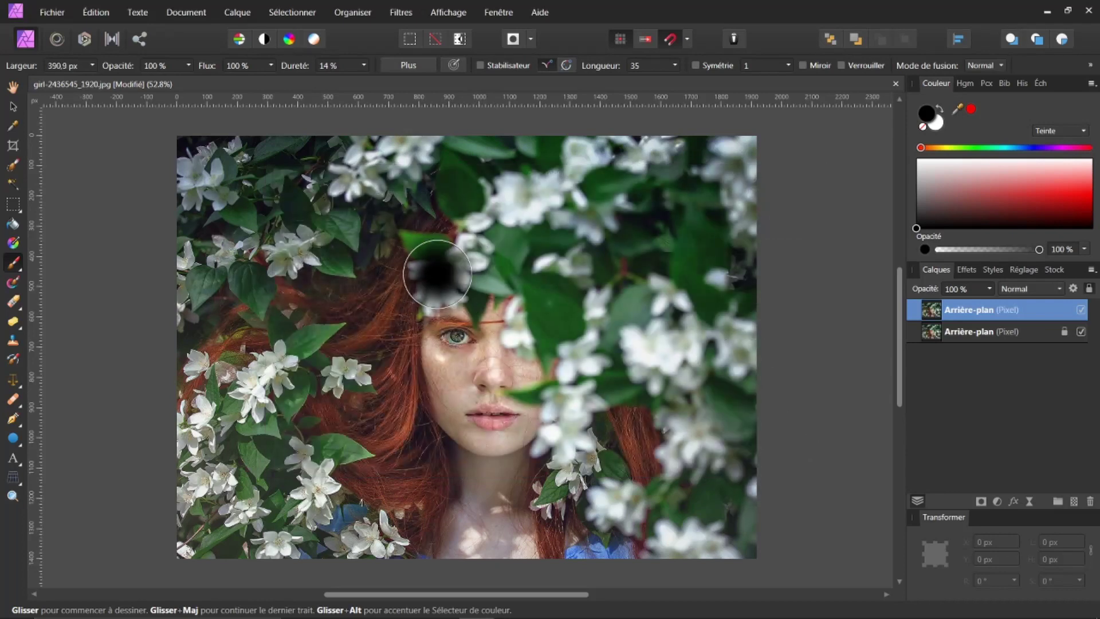
key(bracketright)
key(bracketright)
key(bracketright)
key(bracketright)
key(bracketright)
key(bracketright)
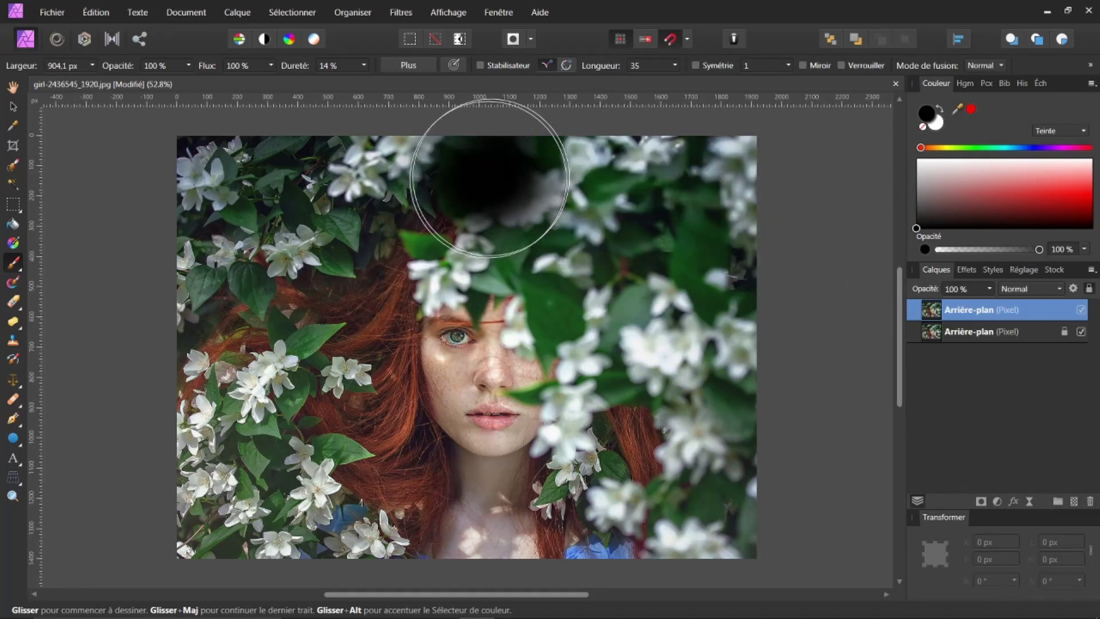
click(14, 88)
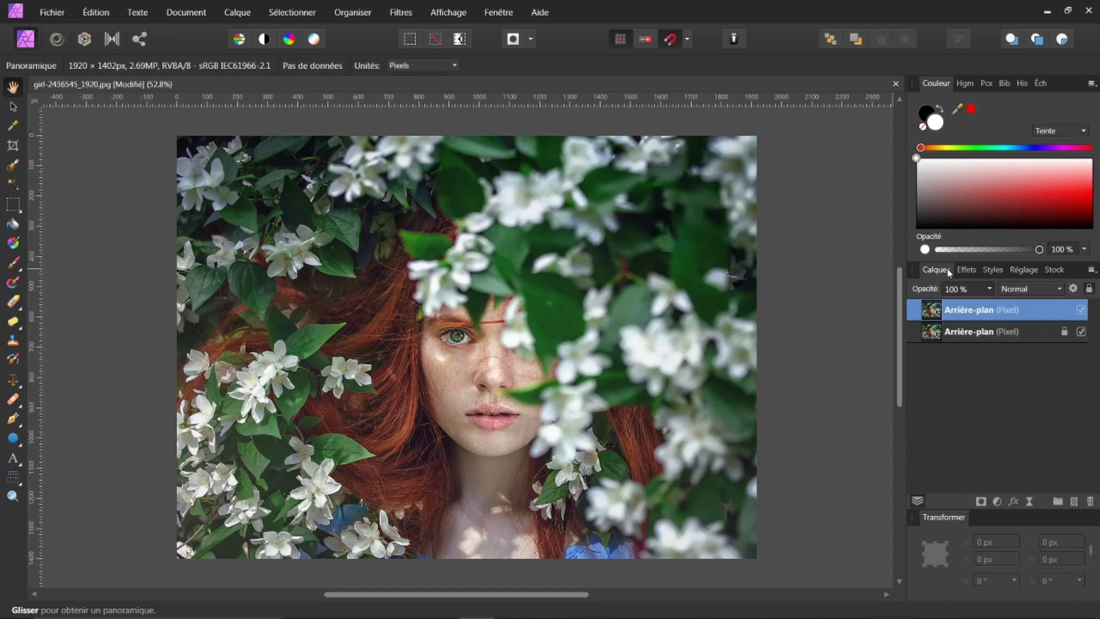
click(403, 13)
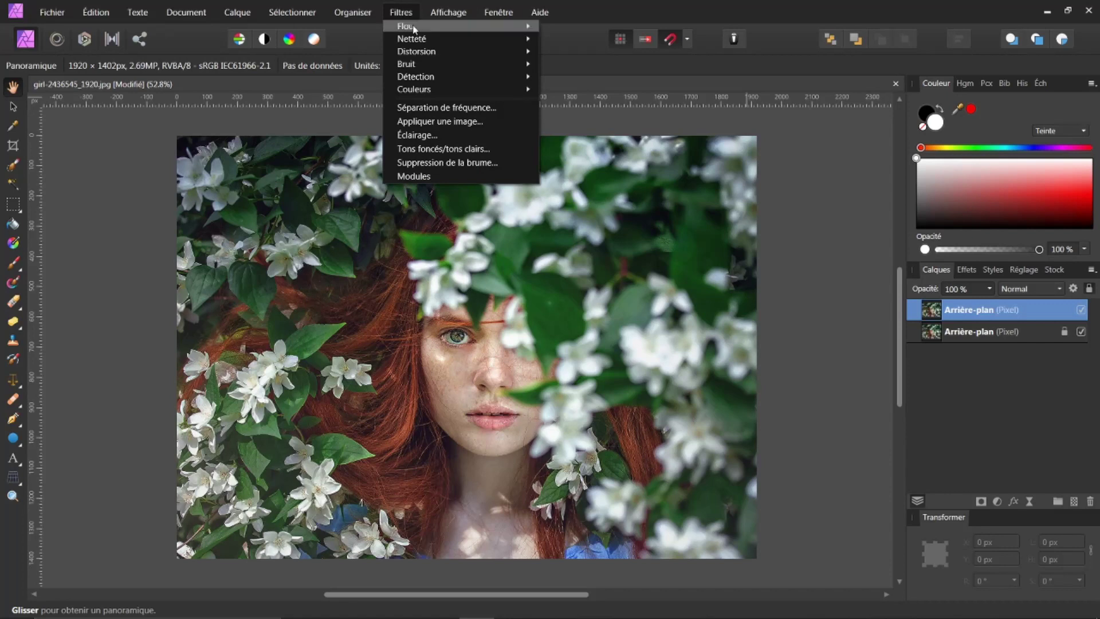
mouse_move(416, 52)
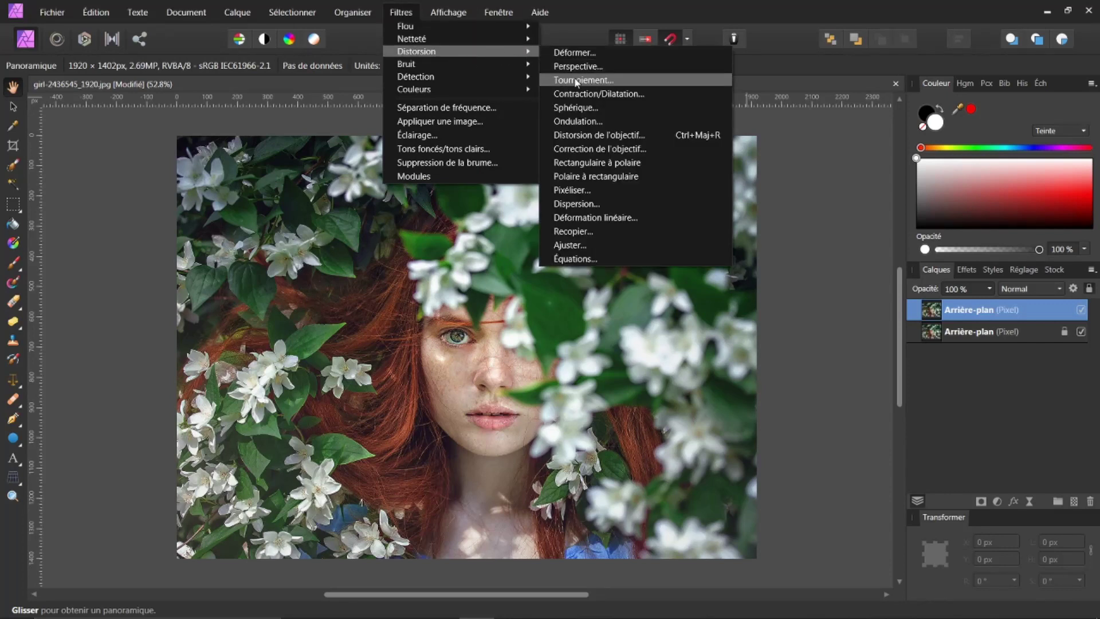
click(575, 121)
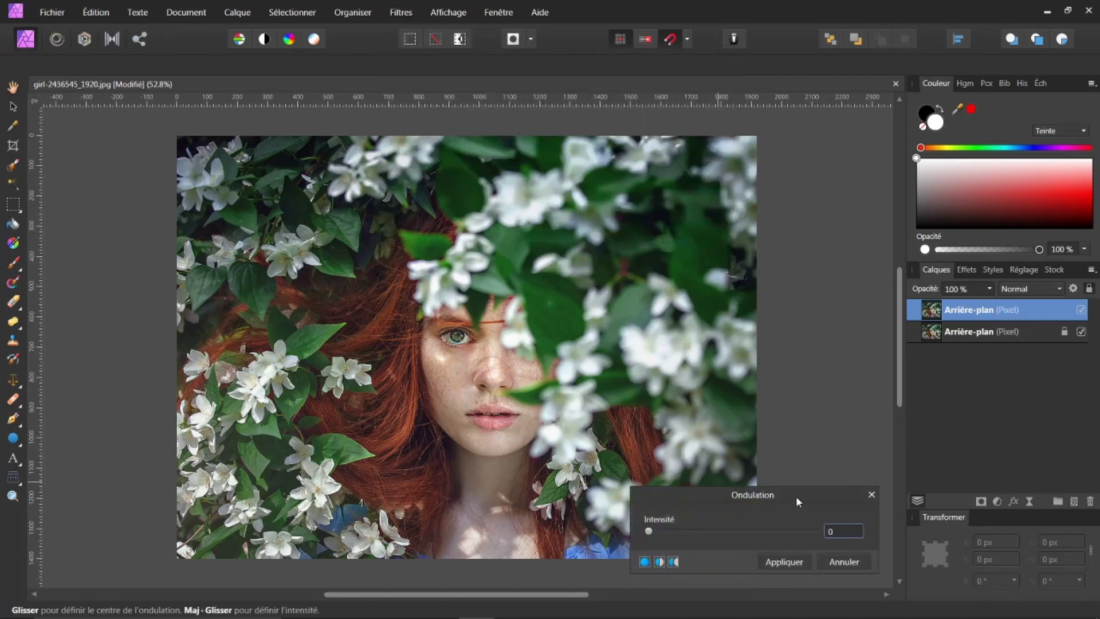
drag(796, 496, 802, 392)
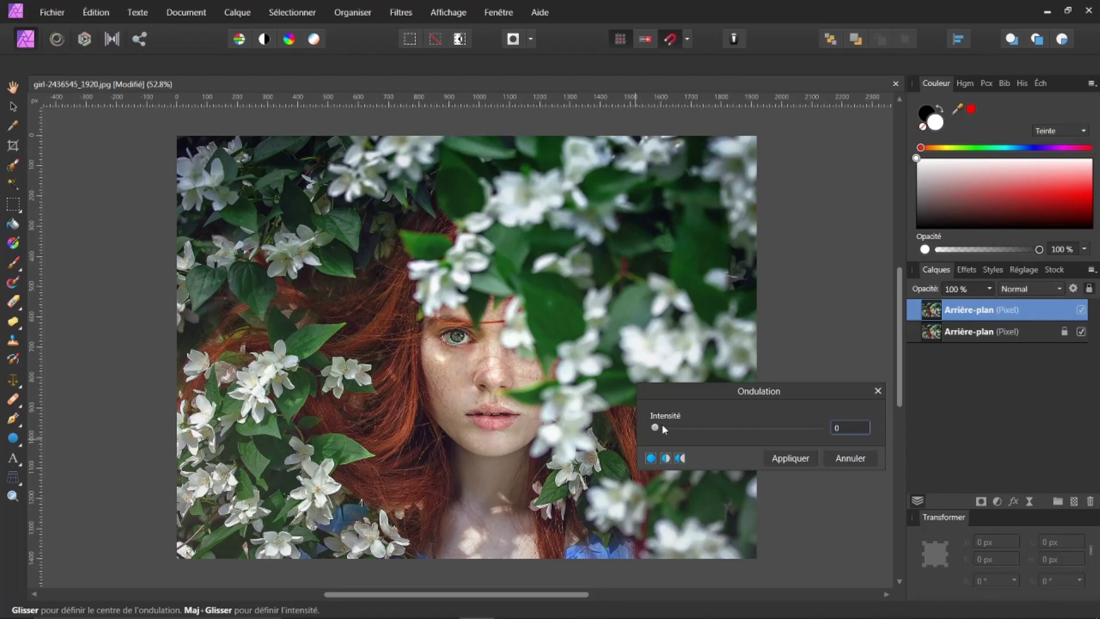
mouse_move(658, 430)
mouse_down()
mouse_move(755, 443)
mouse_move(723, 431)
mouse_up()
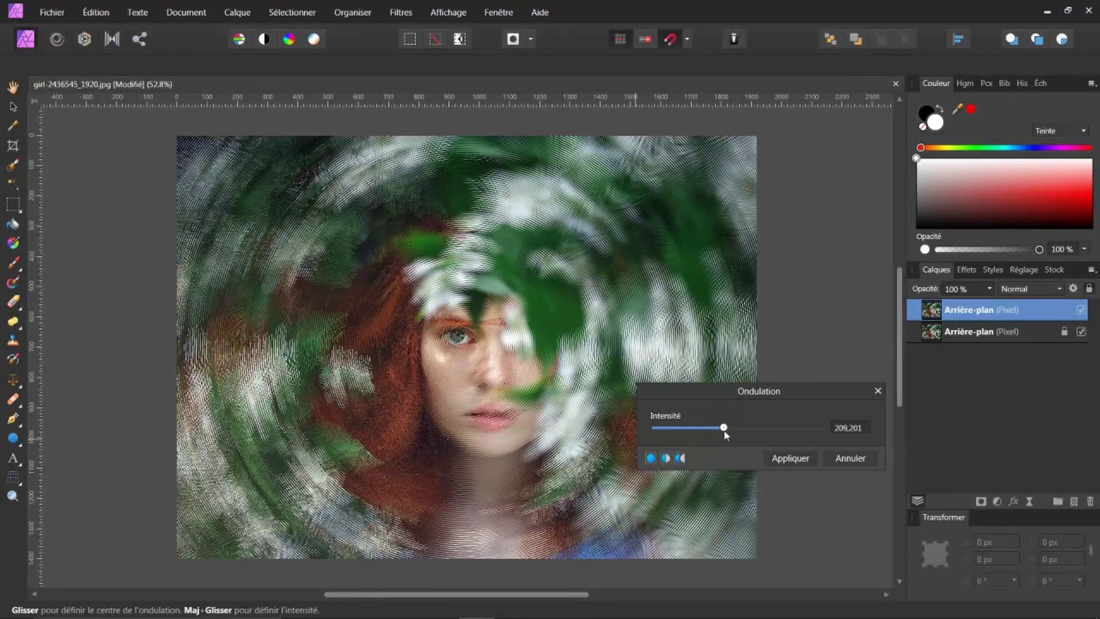
drag(726, 435, 723, 433)
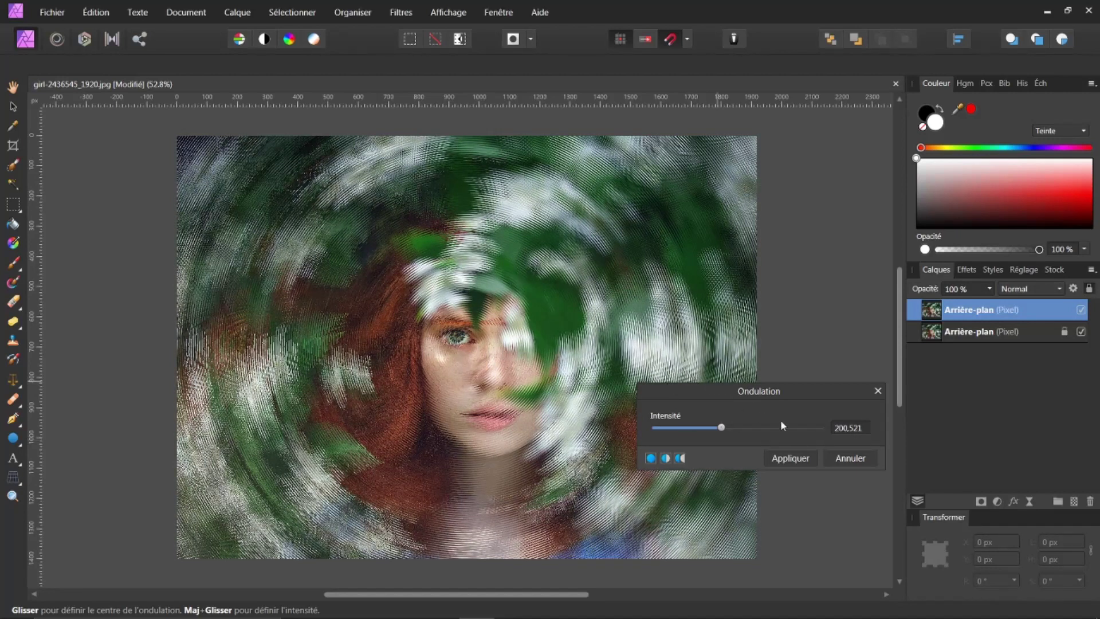
click(841, 460)
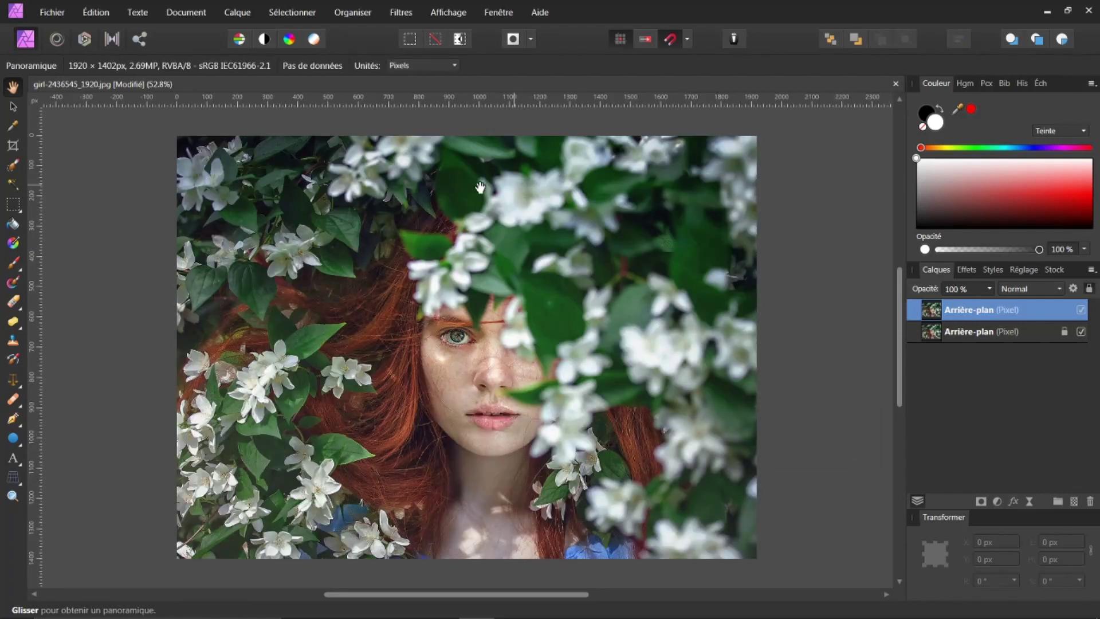
- Apply a 70.2 px Zoom flou radial blur to the top layer
click(410, 13)
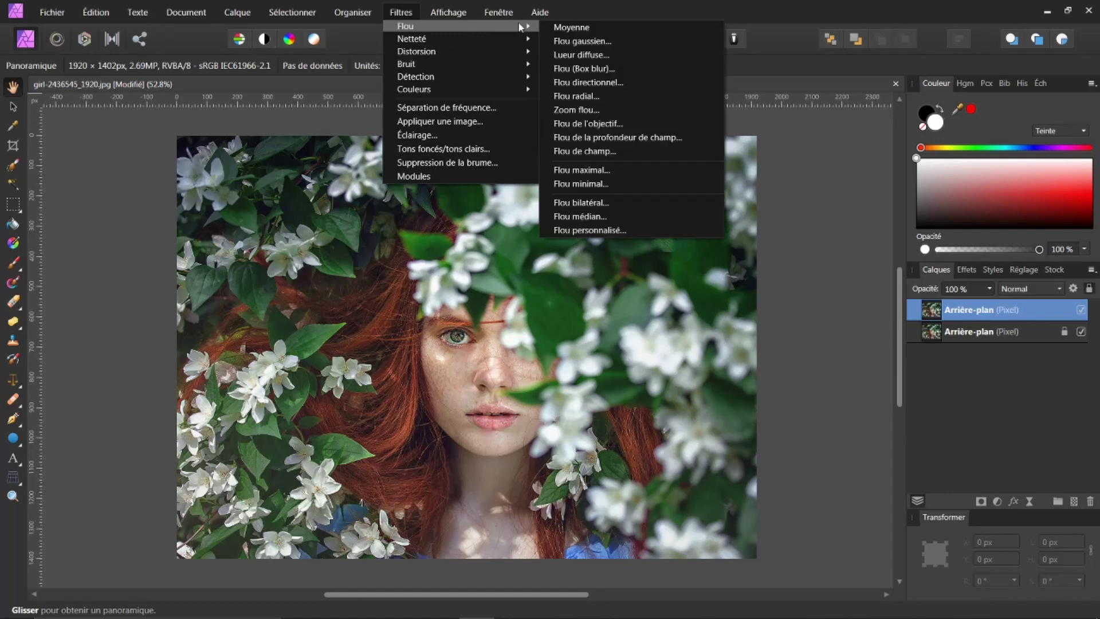
mouse_move(429, 25)
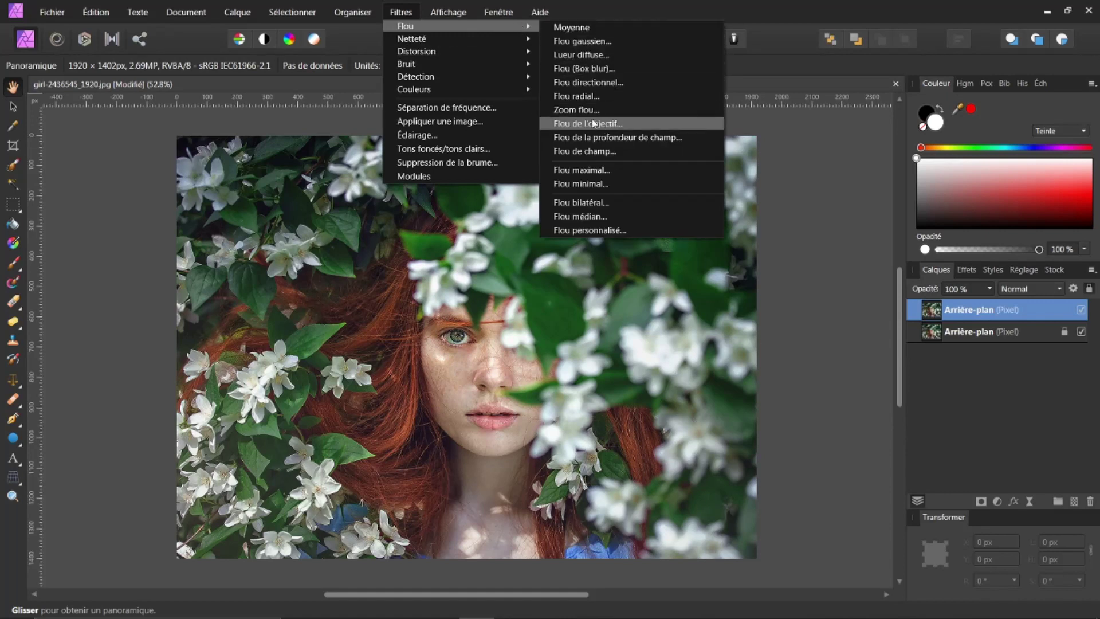
click(577, 110)
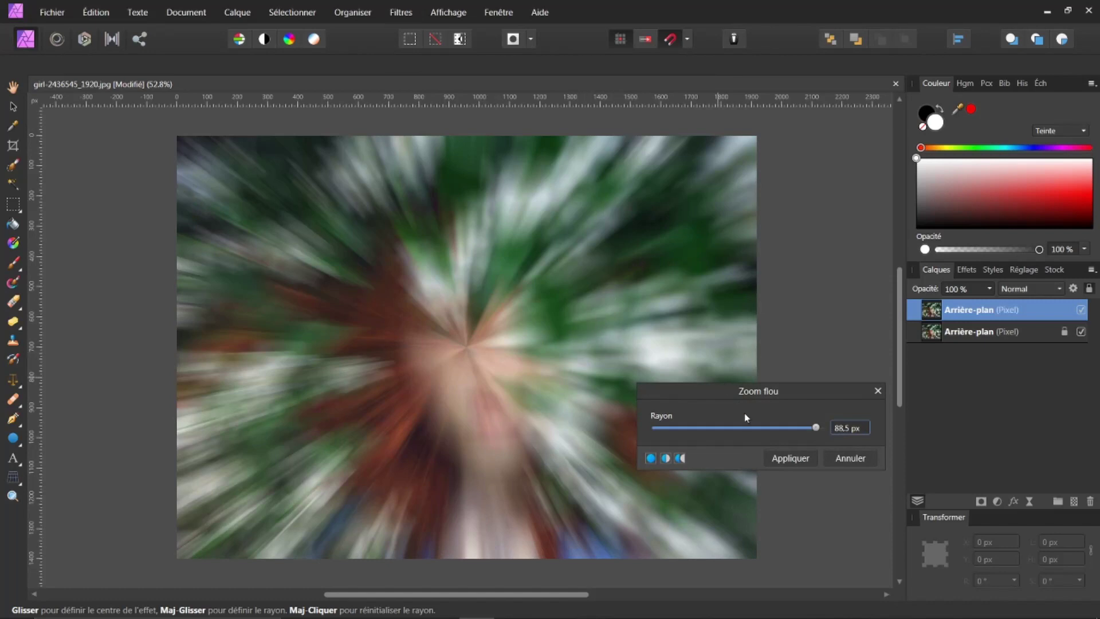
mouse_move(818, 429)
mouse_down()
mouse_move(783, 432)
mouse_move(810, 440)
mouse_up()
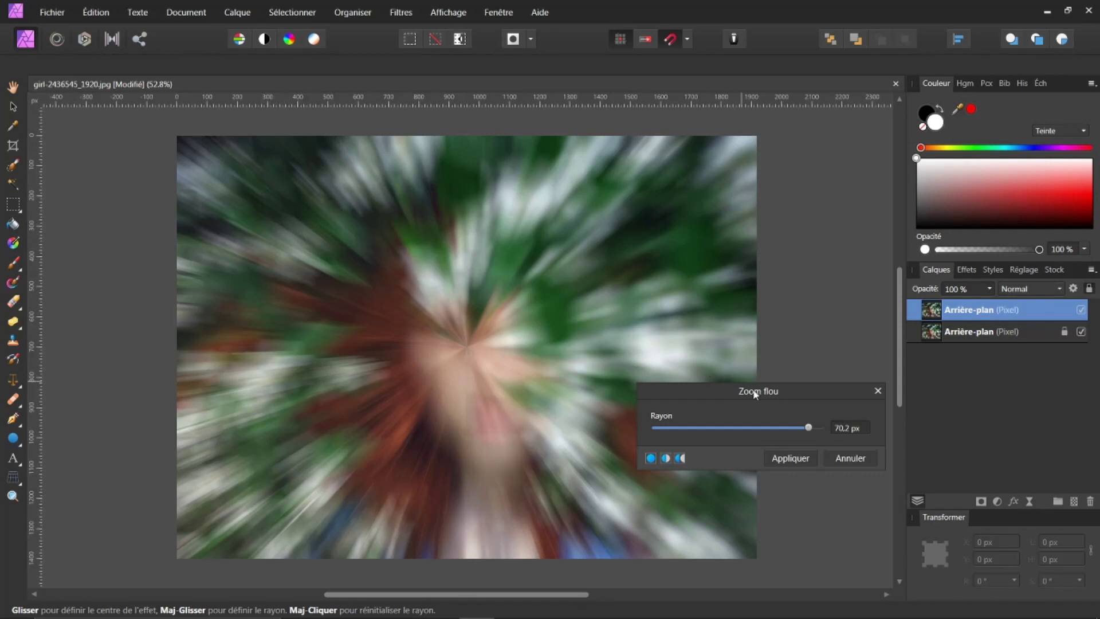
click(785, 459)
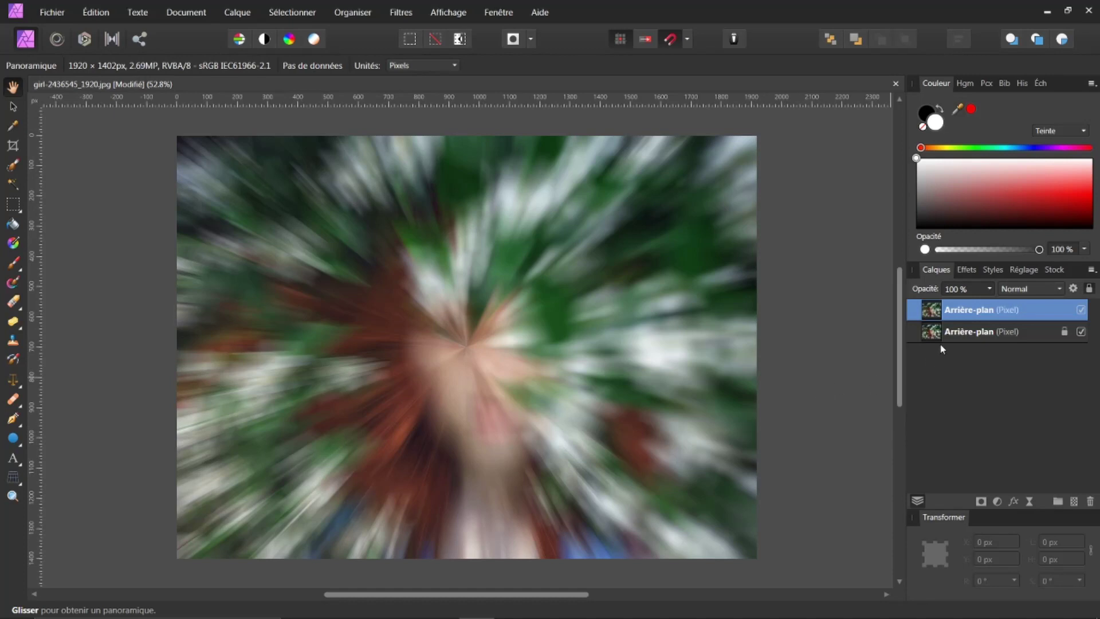
- Toggle the blurred top layer to compare, then attach a white layer mask to it
click(1081, 310)
click(1081, 309)
click(982, 502)
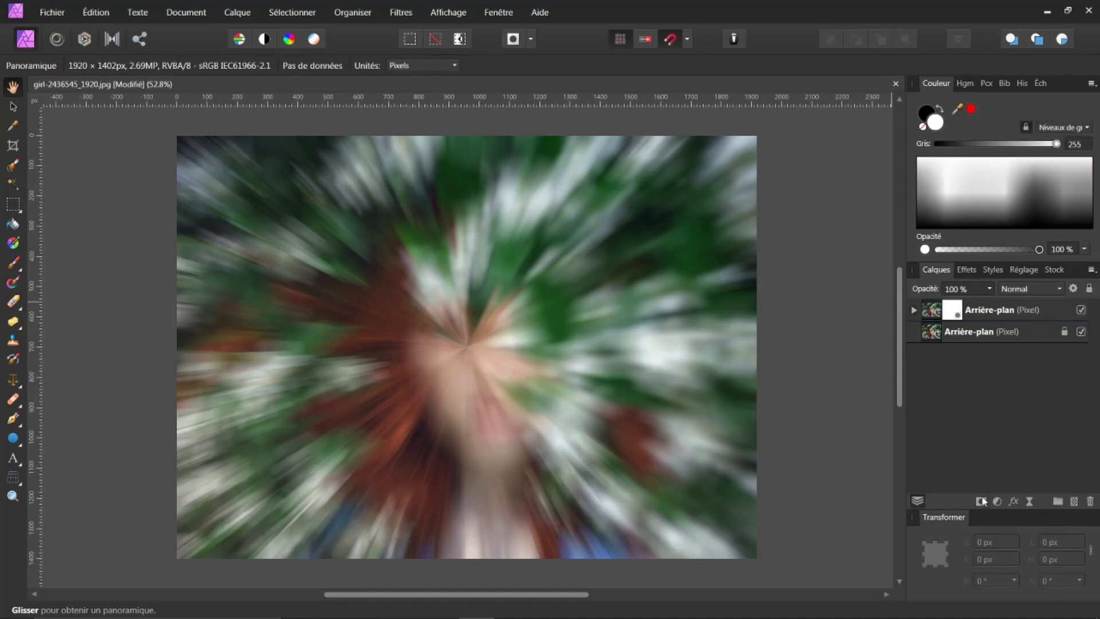
click(915, 311)
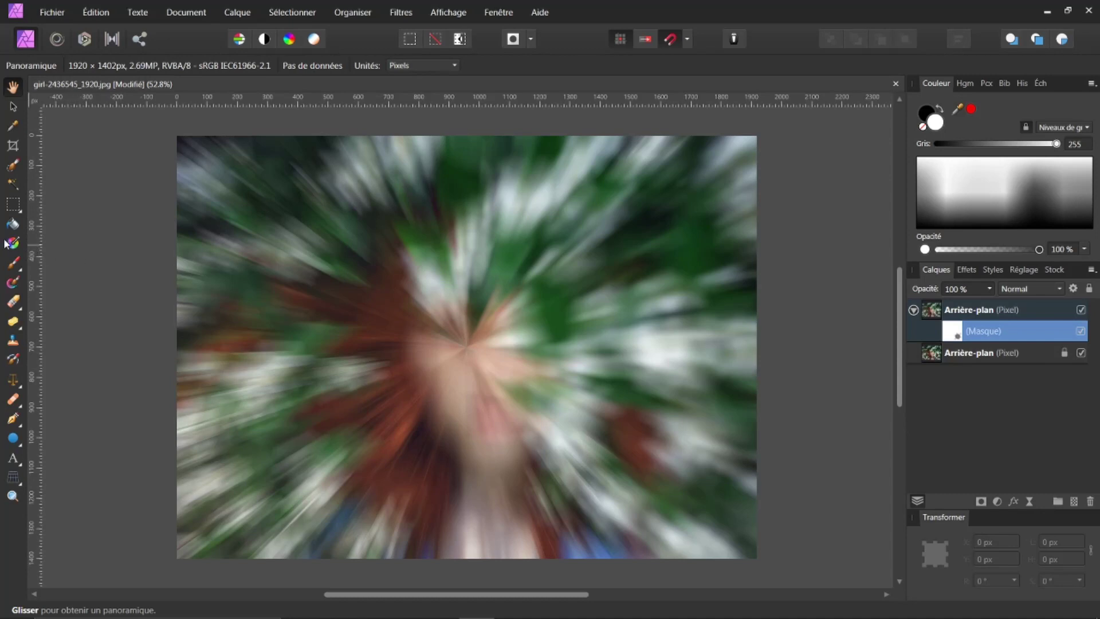
click(17, 265)
key(x)
mouse_move(258, 366)
mouse_down()
mouse_move(368, 344)
mouse_move(455, 356)
mouse_move(516, 344)
mouse_move(484, 311)
mouse_move(450, 350)
mouse_move(515, 363)
mouse_up()
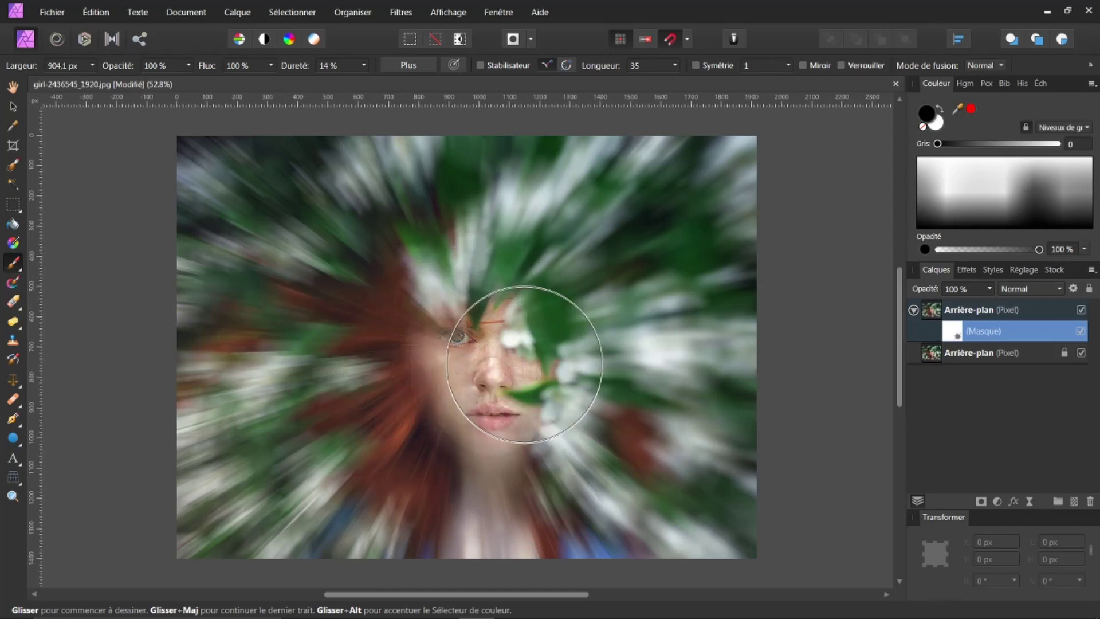
key(ctrl+z)
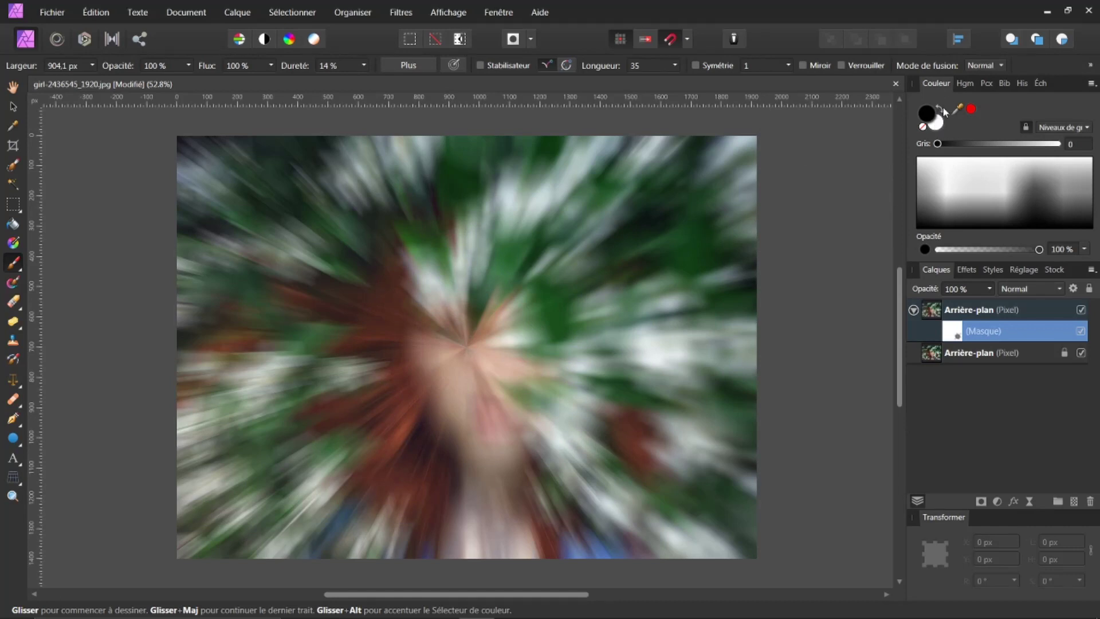
click(942, 108)
drag(687, 294, 441, 344)
key(ctrl+z)
click(940, 109)
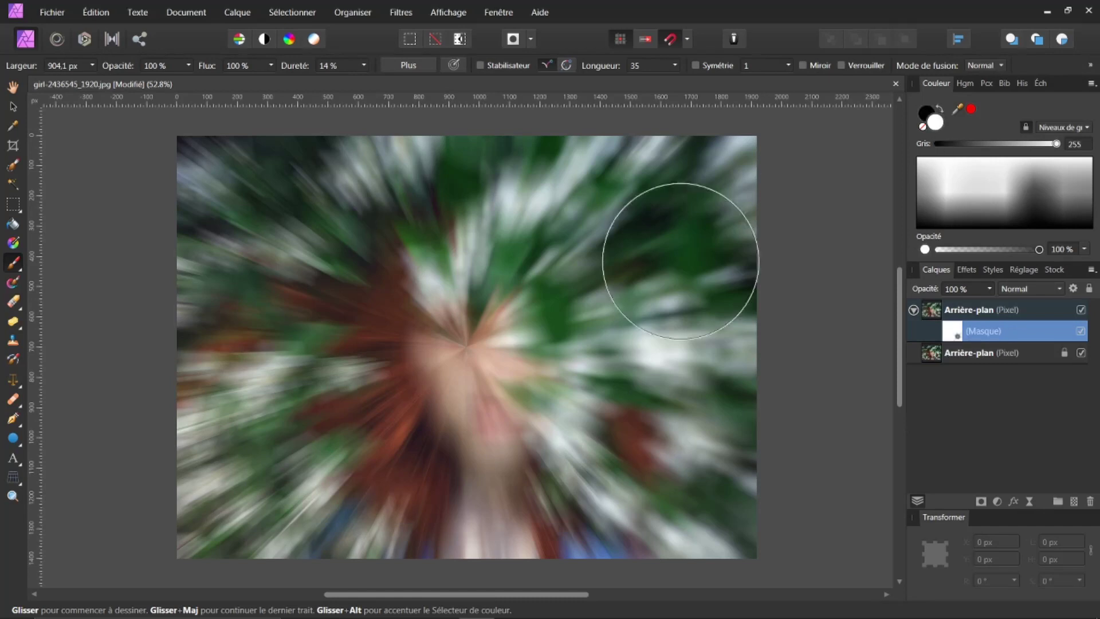
mouse_move(512, 374)
mouse_down()
mouse_move(455, 371)
mouse_move(452, 346)
mouse_move(462, 359)
mouse_up()
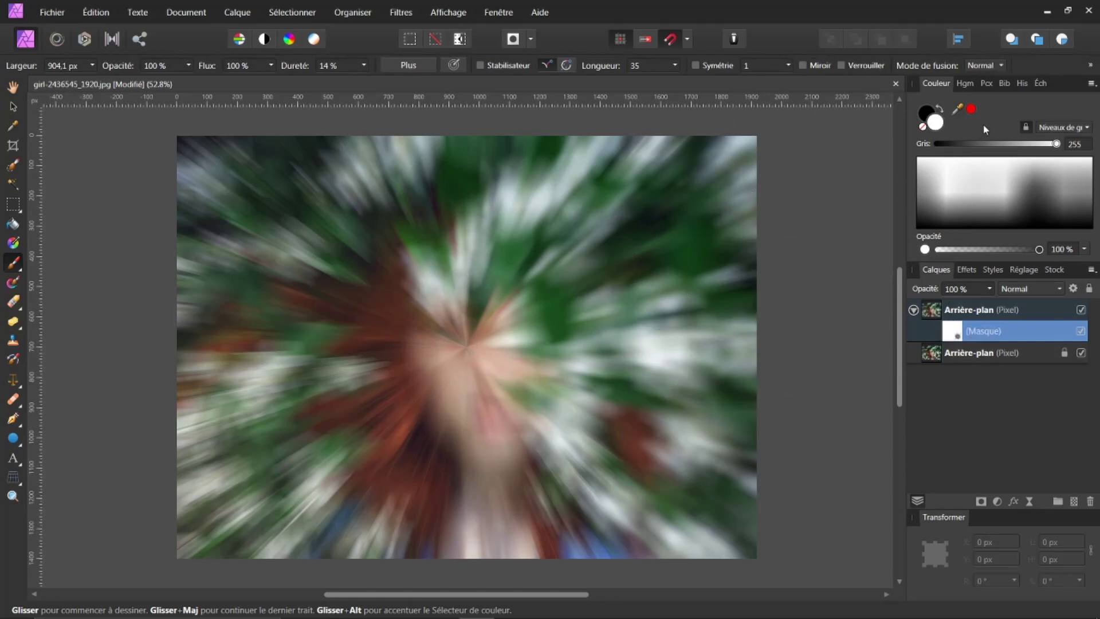
click(940, 109)
drag(491, 246, 447, 329)
key(ctrl+z)
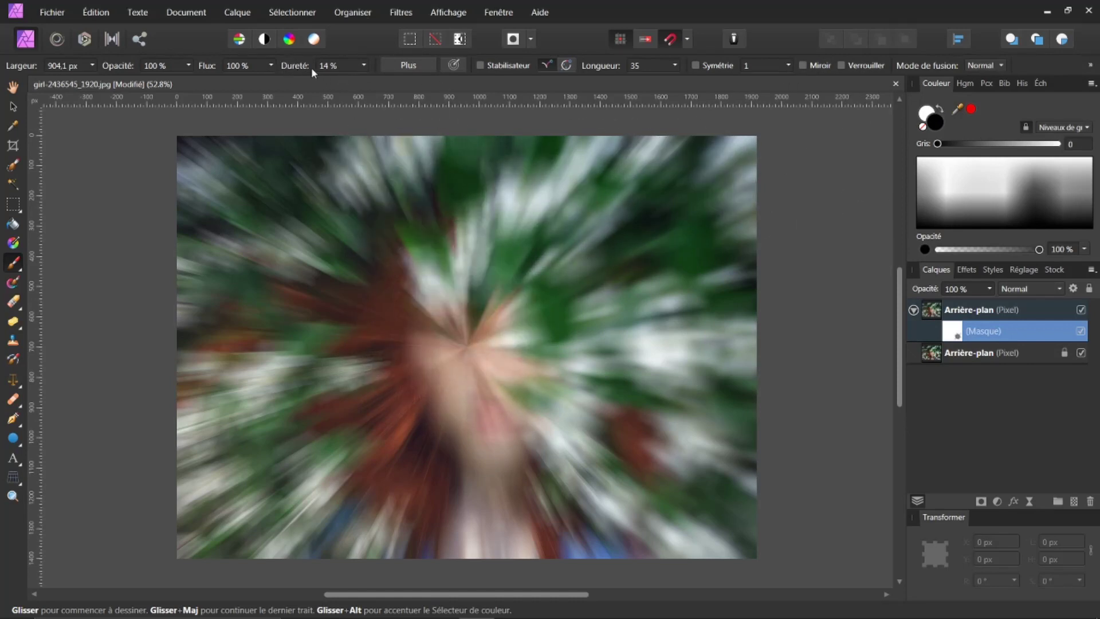
mouse_move(424, 315)
mouse_down()
mouse_move(385, 311)
mouse_move(461, 337)
mouse_move(393, 422)
mouse_move(506, 307)
mouse_up()
key(ctrl+z)
mouse_move(327, 246)
mouse_down()
mouse_move(393, 344)
mouse_move(484, 336)
mouse_move(442, 352)
mouse_move(462, 381)
mouse_move(500, 386)
mouse_move(528, 349)
mouse_move(528, 319)
mouse_move(487, 311)
mouse_move(444, 324)
mouse_move(441, 373)
mouse_move(520, 363)
mouse_move(521, 295)
mouse_move(482, 308)
mouse_move(668, 238)
mouse_move(766, 307)
mouse_move(744, 311)
mouse_up()
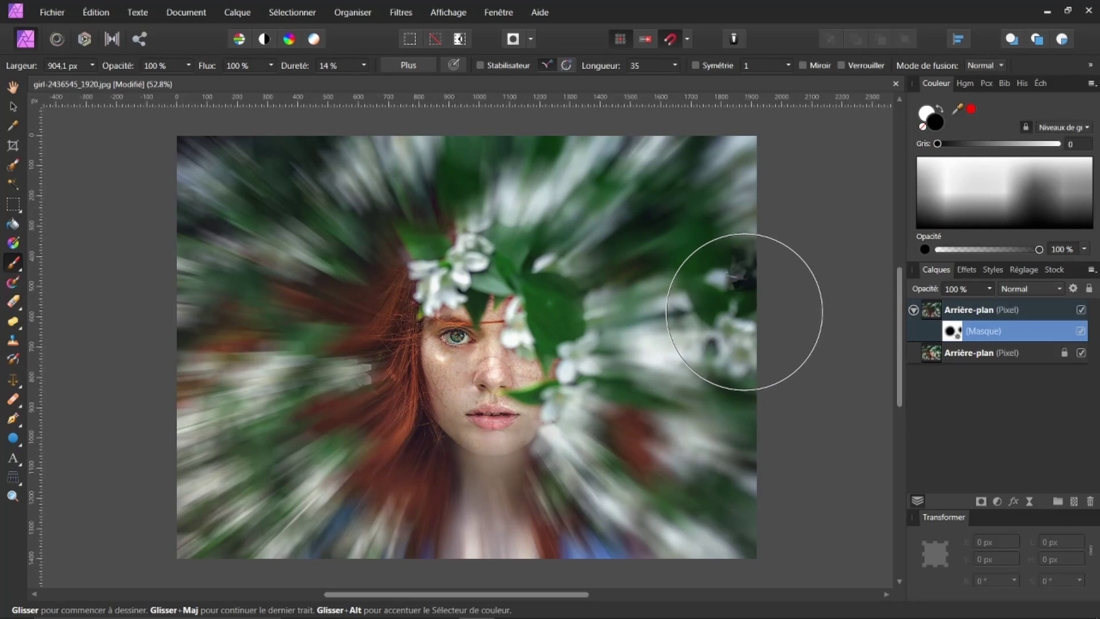
key(ctrl+z)
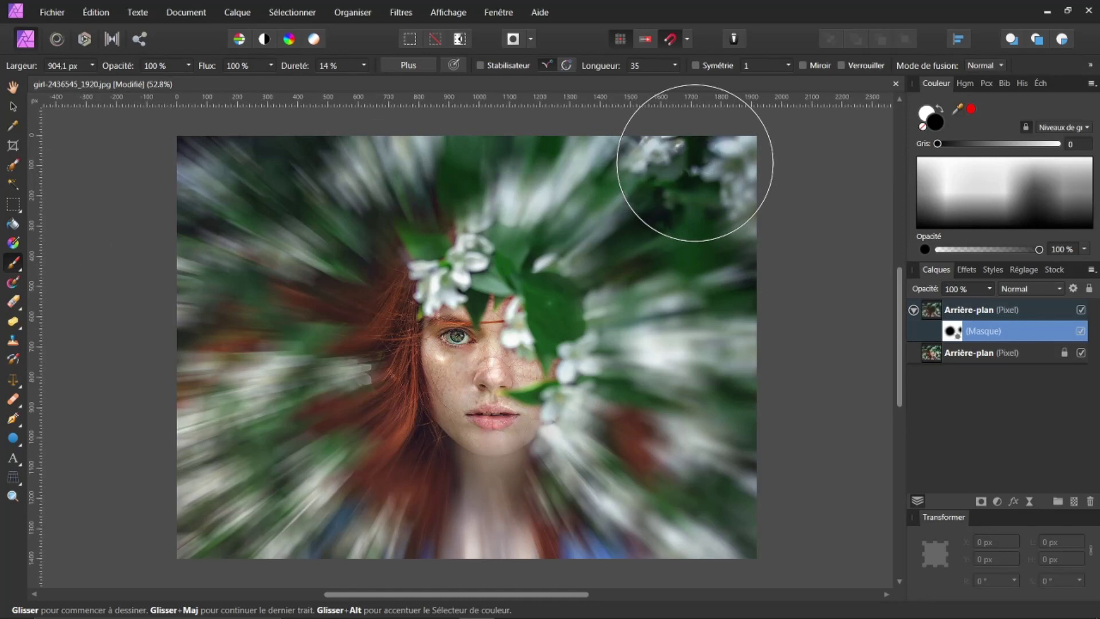
key(ctrl+z)
key(ctrl+z)
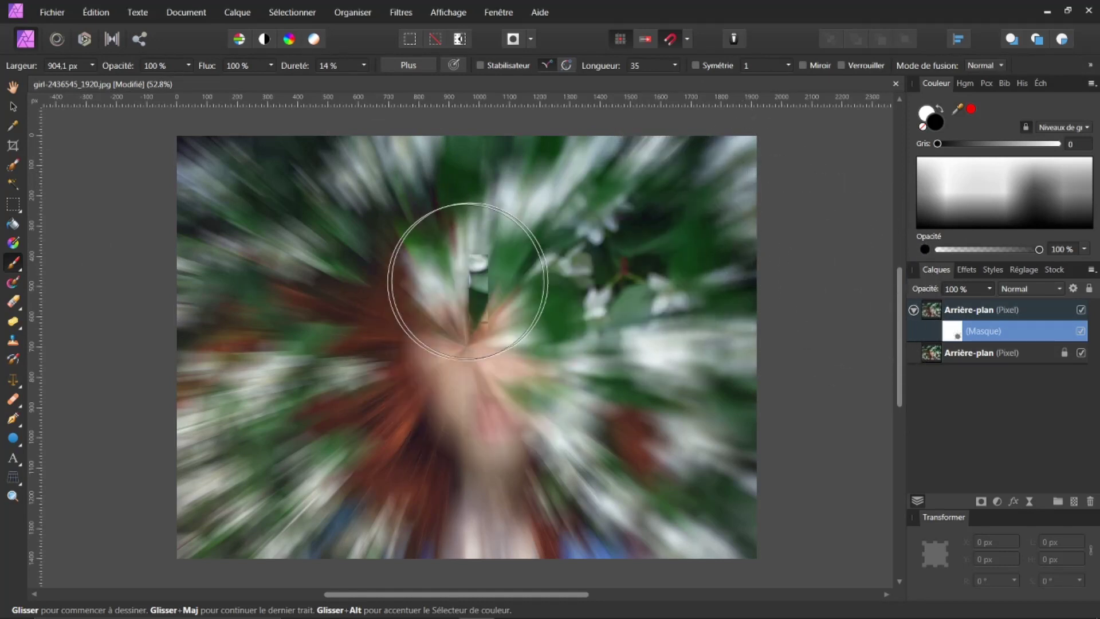
- Brush a test stroke on the mask, undo it, and select the Gradient tool
drag(406, 322, 583, 265)
key(ctrl+z)
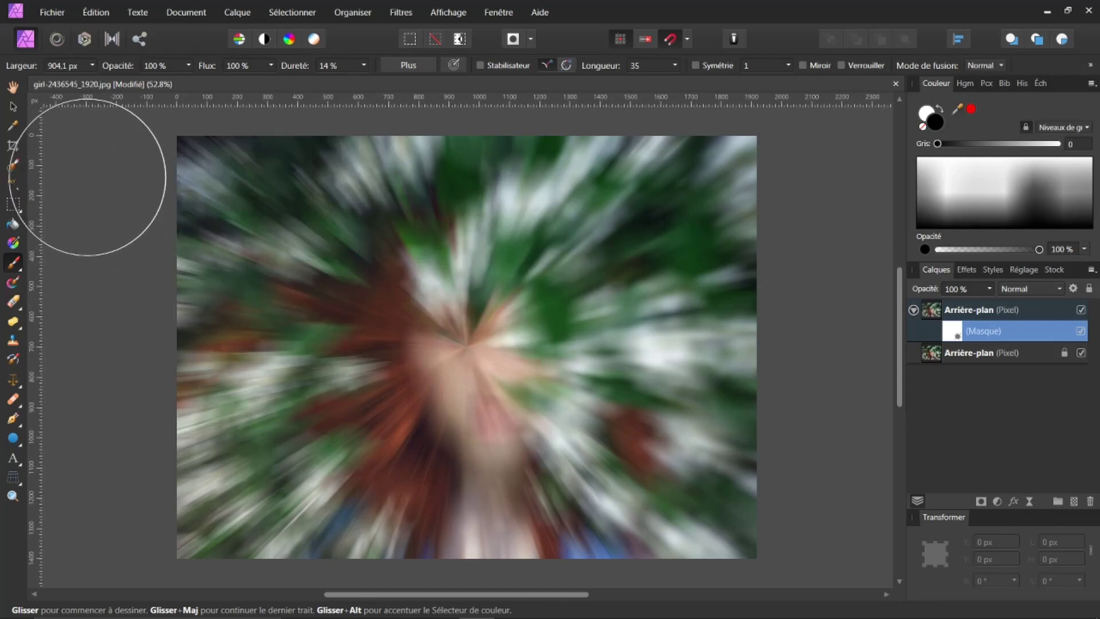
click(13, 243)
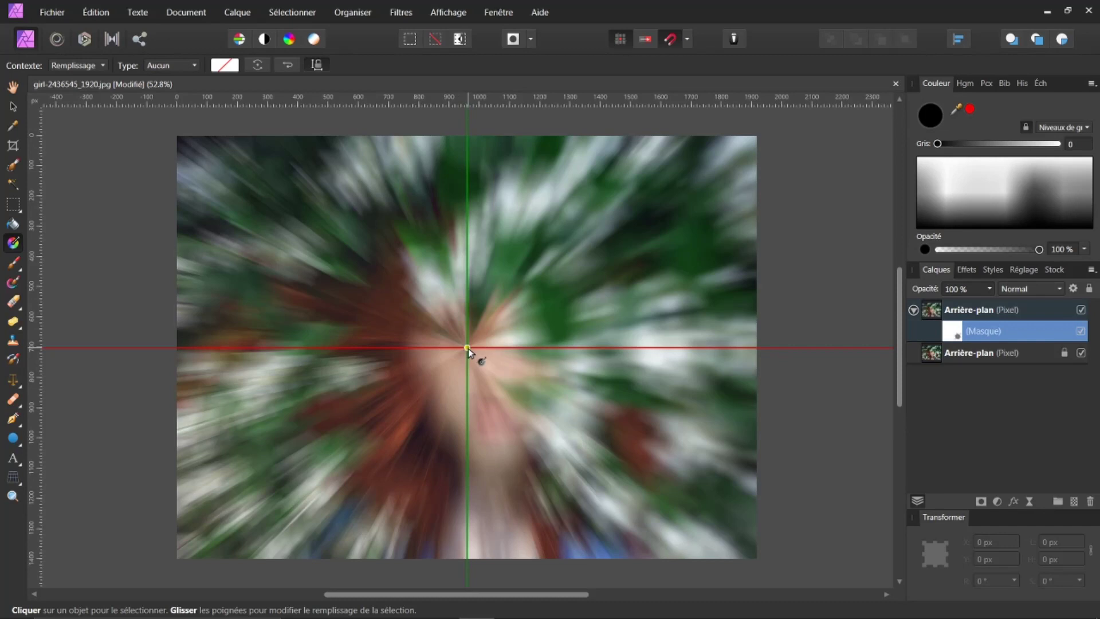
- Draw a linear mask gradient from the eye up-right with a near-black start stop
drag(468, 348, 549, 266)
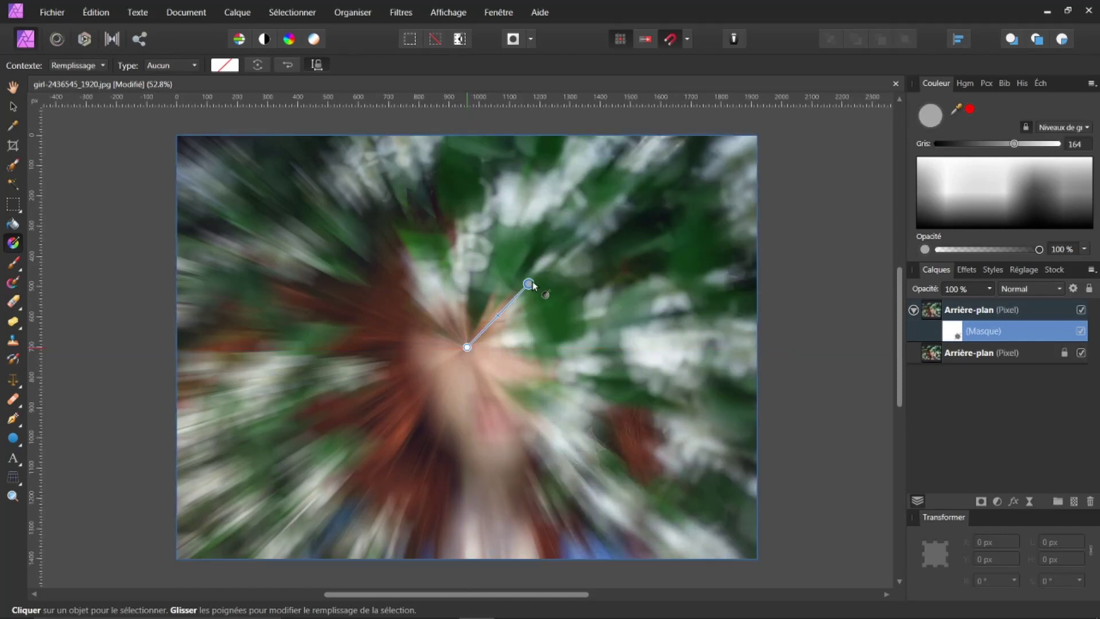
drag(550, 271, 569, 246)
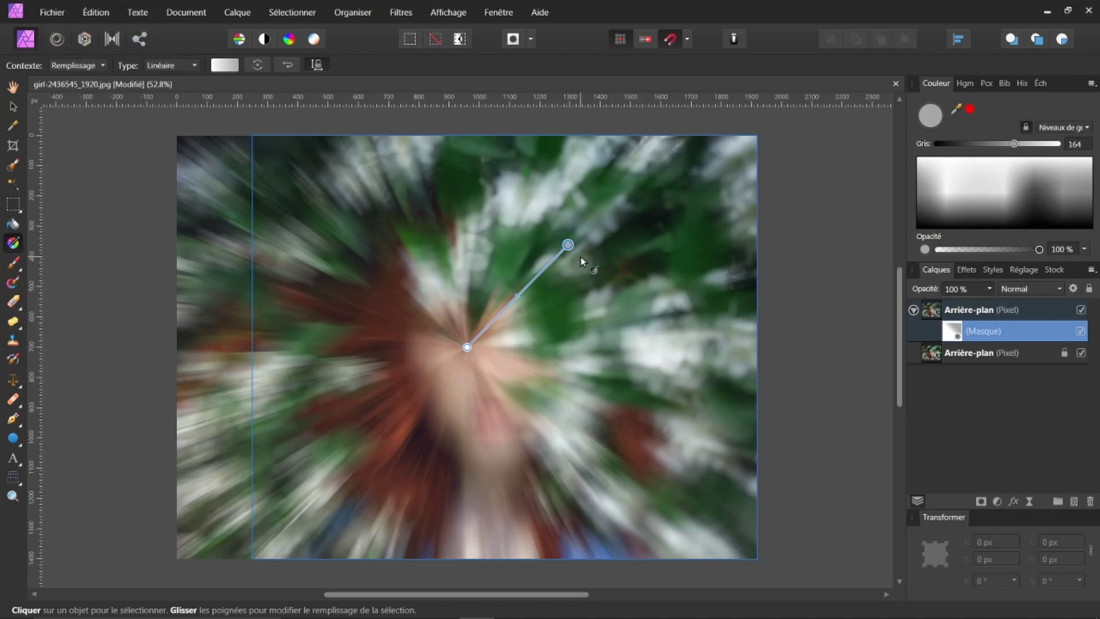
click(468, 348)
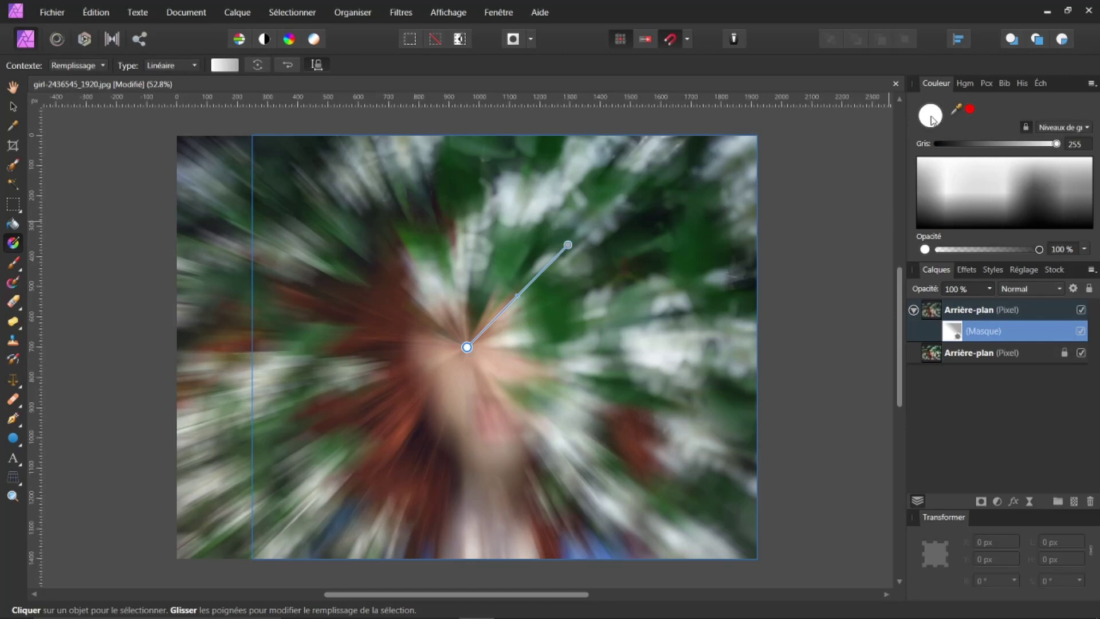
click(964, 182)
drag(949, 205, 919, 252)
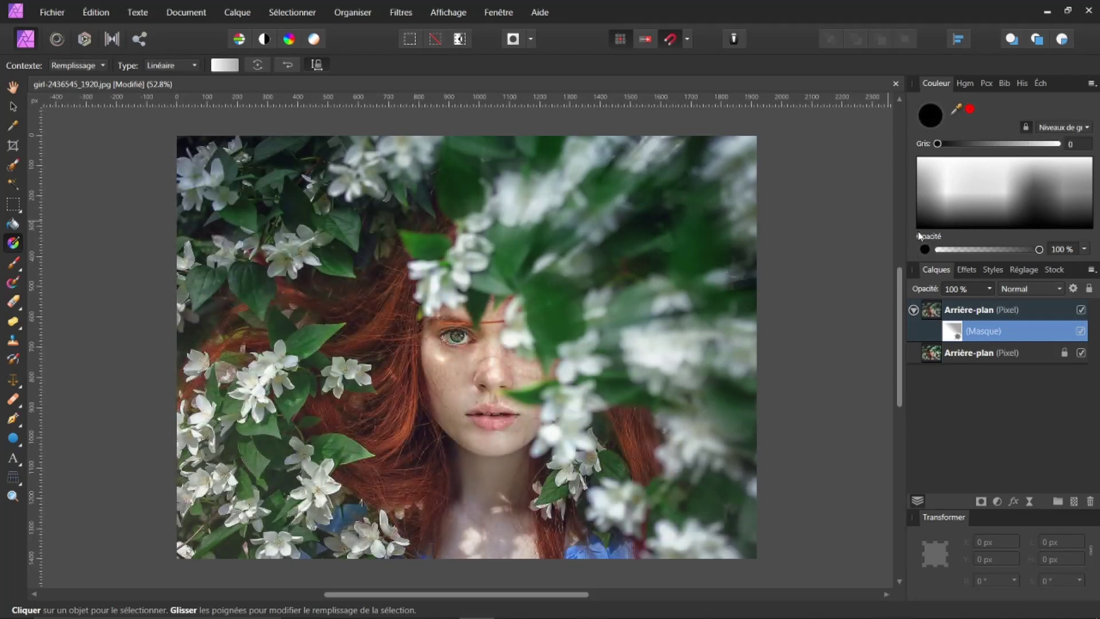
- Redraw the eye-to-upper-right mask gradient, adjust its end stop grey, and list gradient types
drag(468, 346, 567, 245)
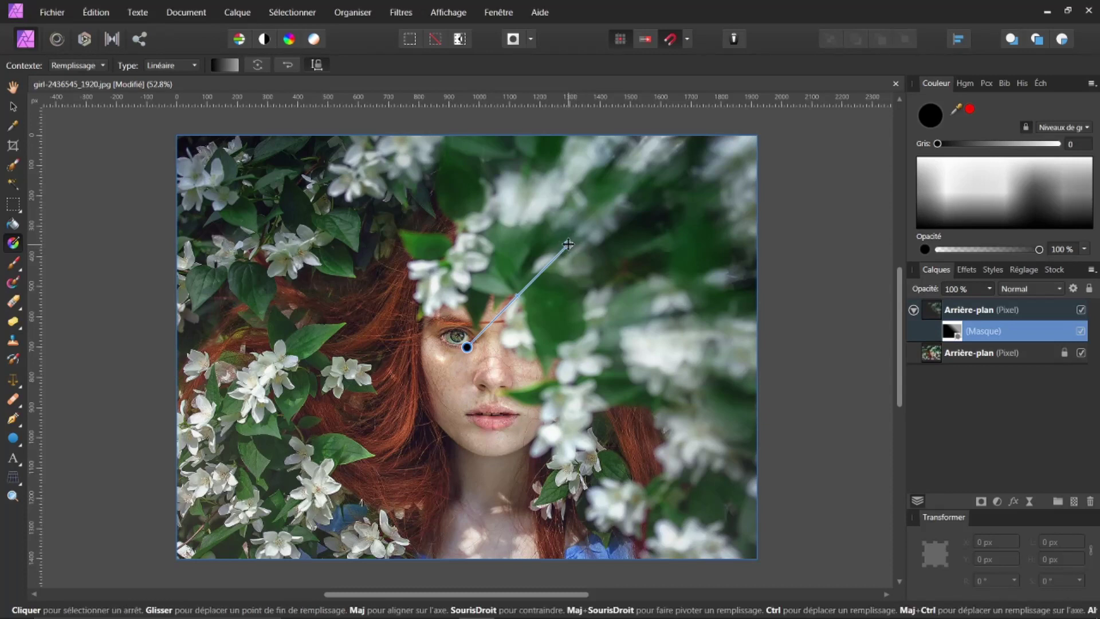
click(568, 244)
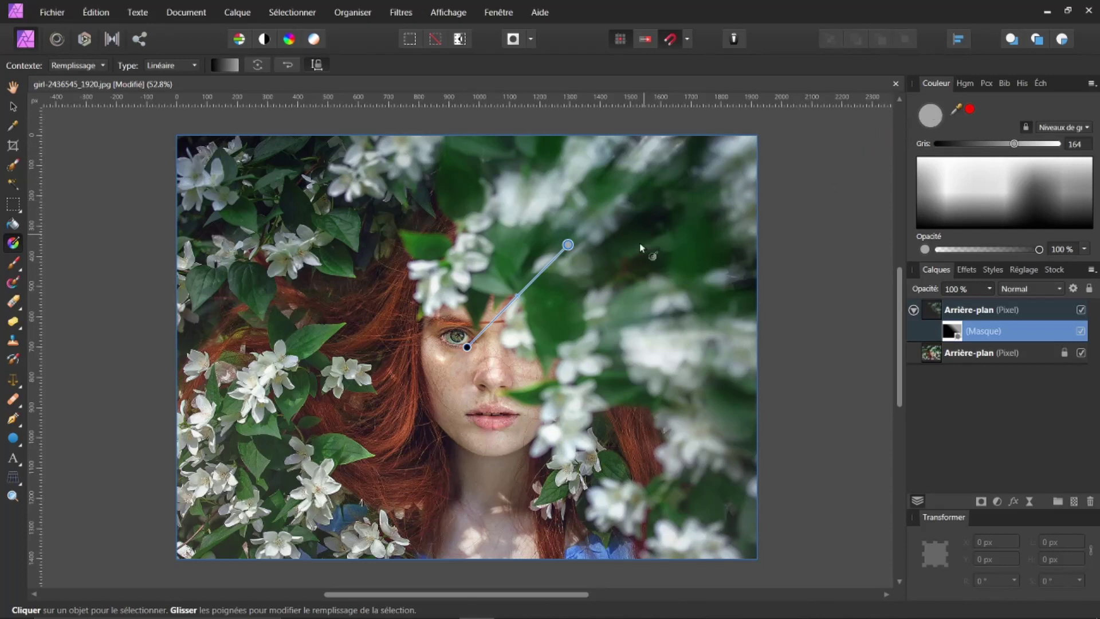
mouse_move(933, 197)
mouse_down()
mouse_move(923, 241)
mouse_move(957, 204)
mouse_move(962, 153)
mouse_up()
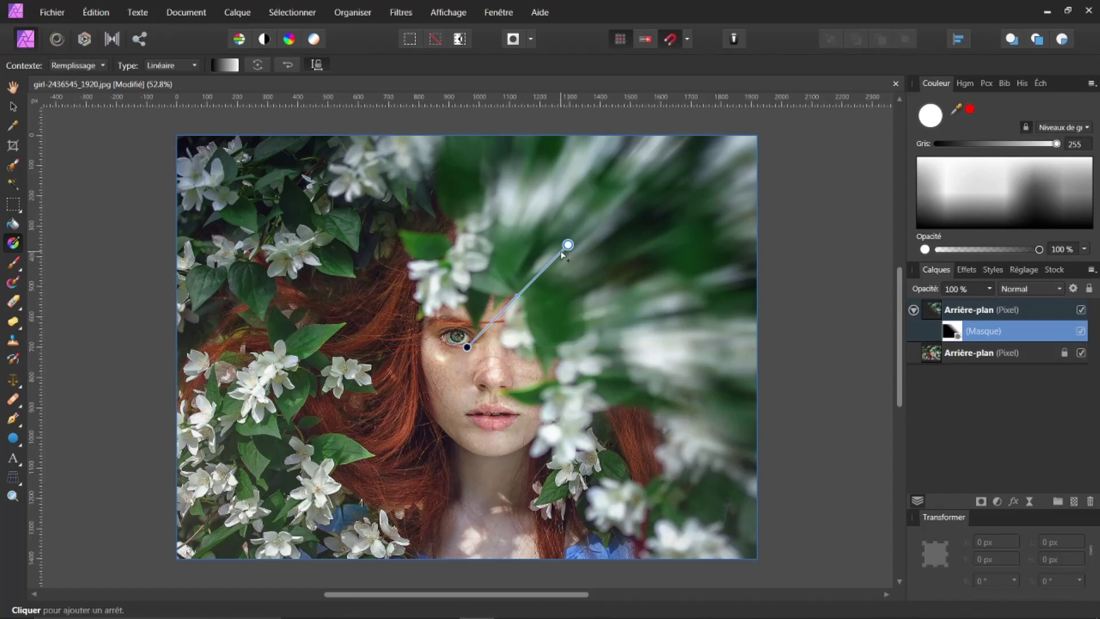
click(195, 65)
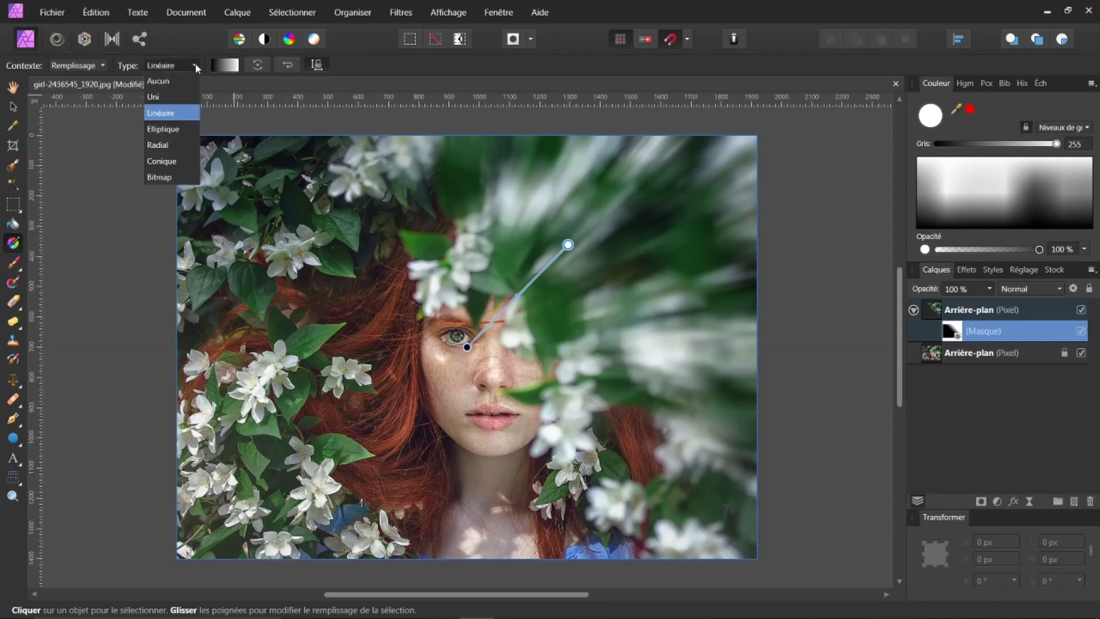
- Make the mask gradient radial, widen its outer edge, and shift the midpoint outward so the face stays sharp
click(155, 147)
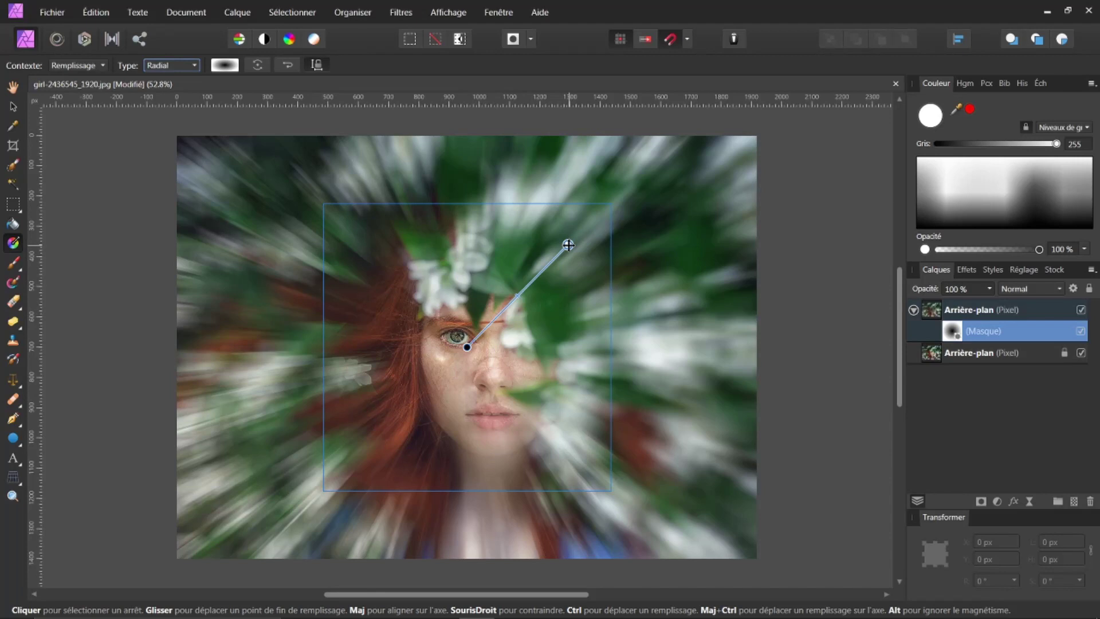
mouse_move(568, 245)
mouse_down()
mouse_move(697, 157)
mouse_move(589, 226)
mouse_up()
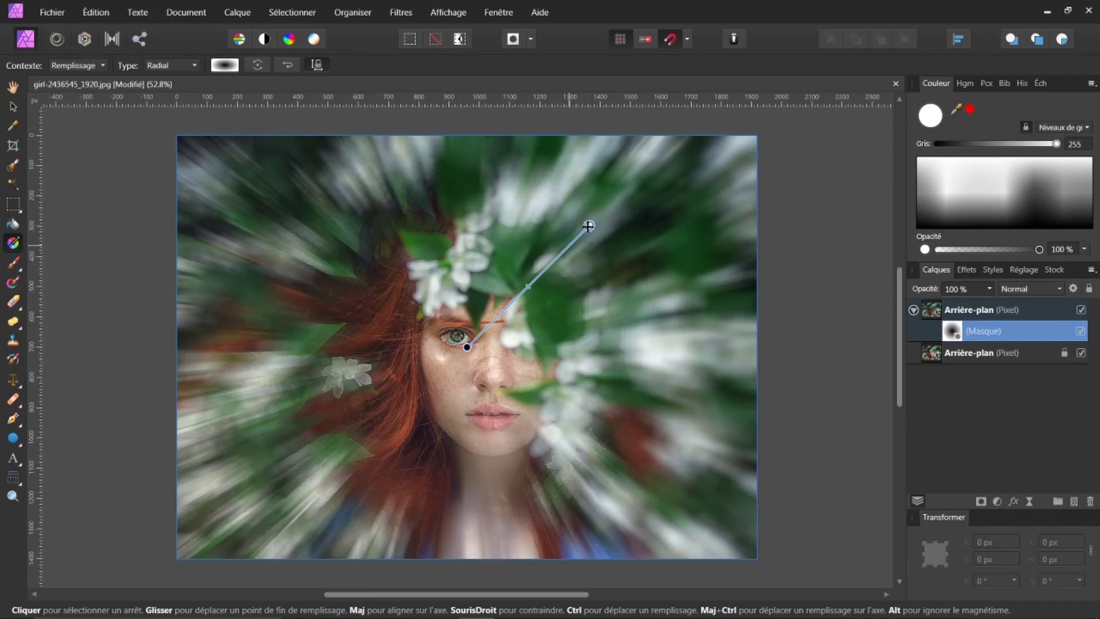
drag(589, 226, 580, 235)
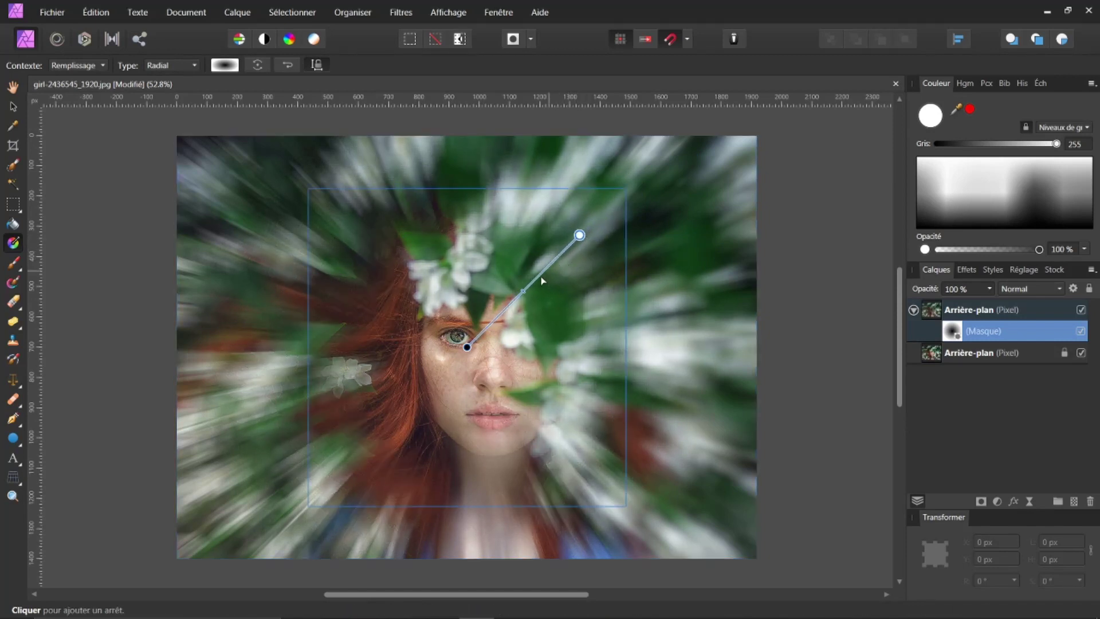
click(522, 291)
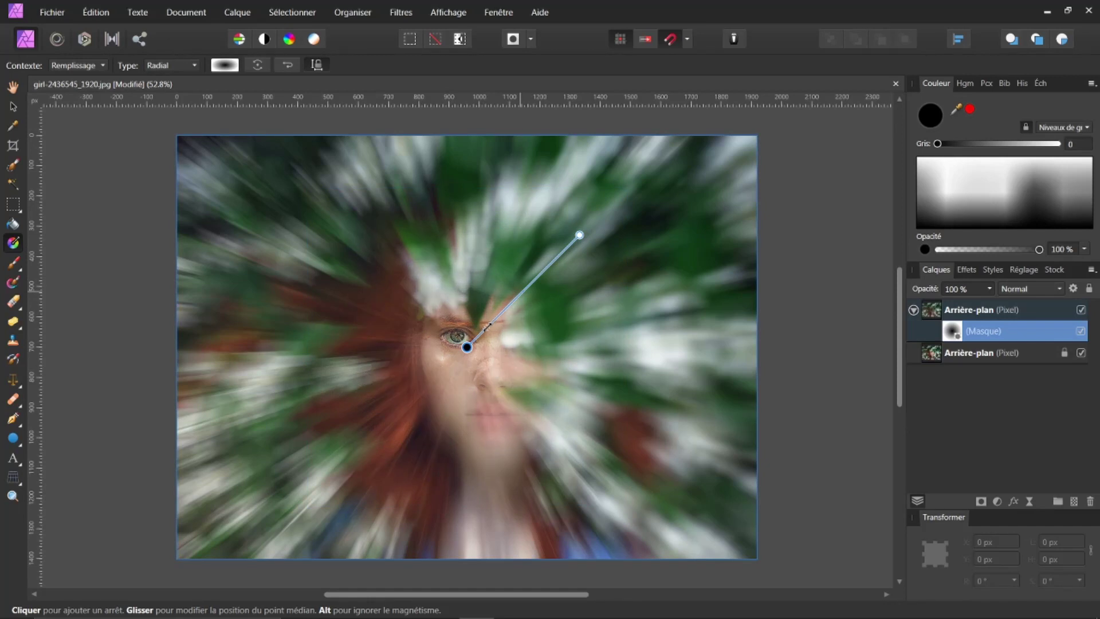
mouse_move(502, 312)
mouse_down()
mouse_move(556, 270)
mouse_move(511, 311)
mouse_move(546, 285)
mouse_up()
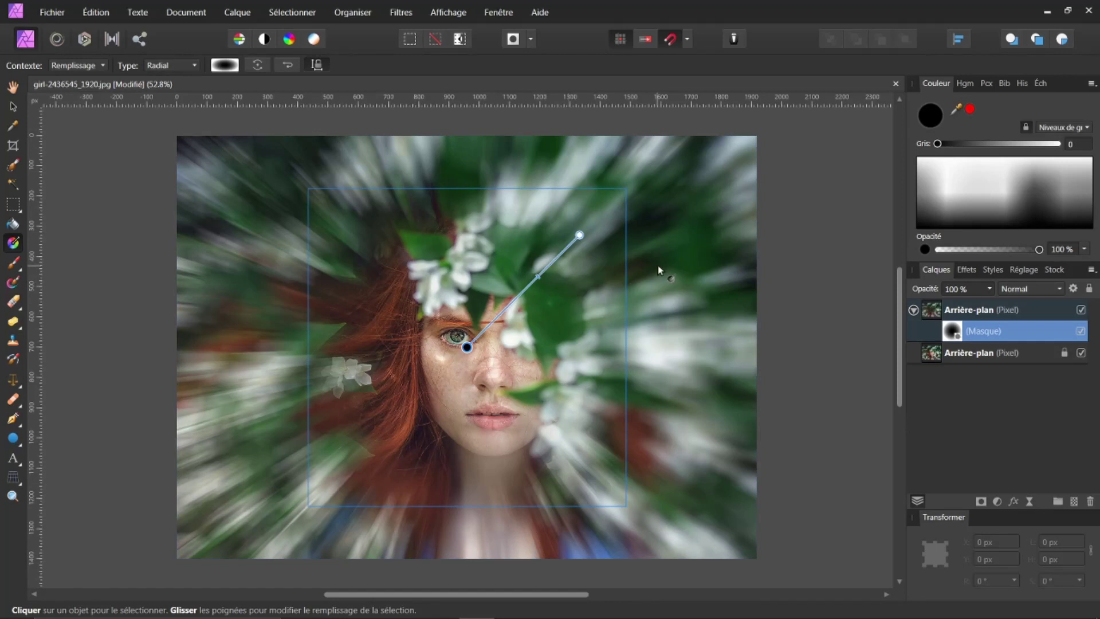
- Select the blurred Arrière-plan pixel layer instead of its mask and bring up the Filtres menu
click(13, 87)
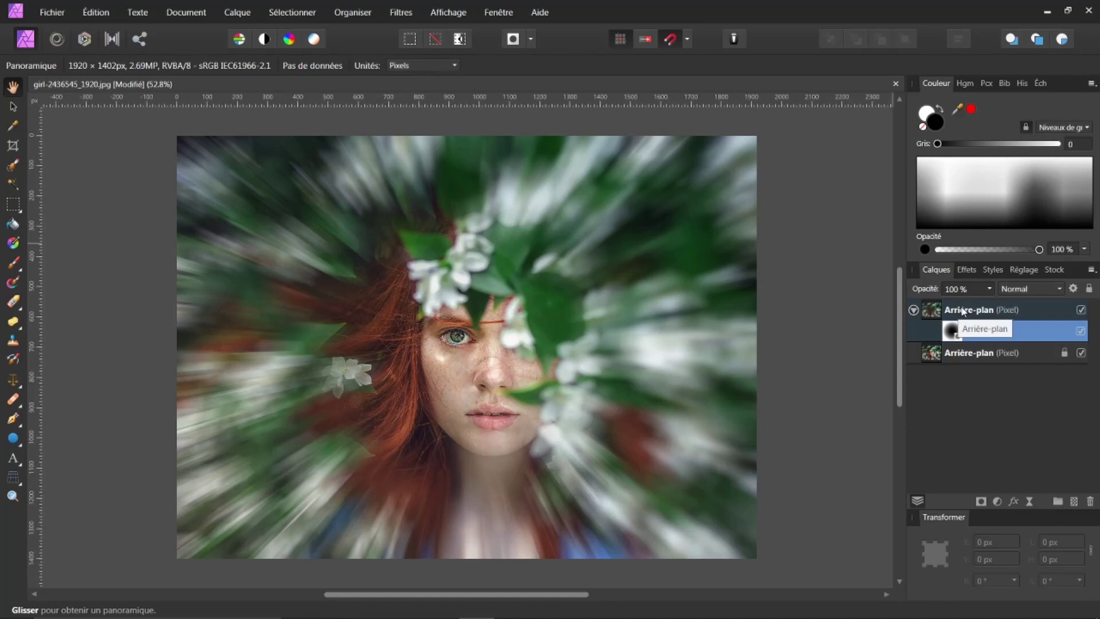
click(932, 312)
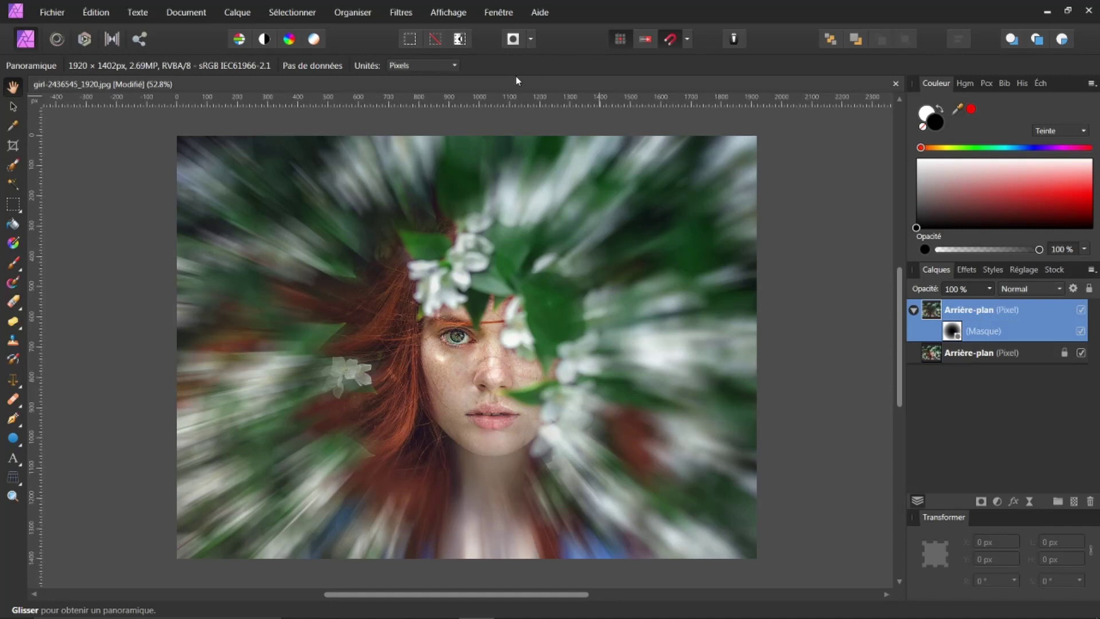
click(406, 14)
mouse_move(456, 70)
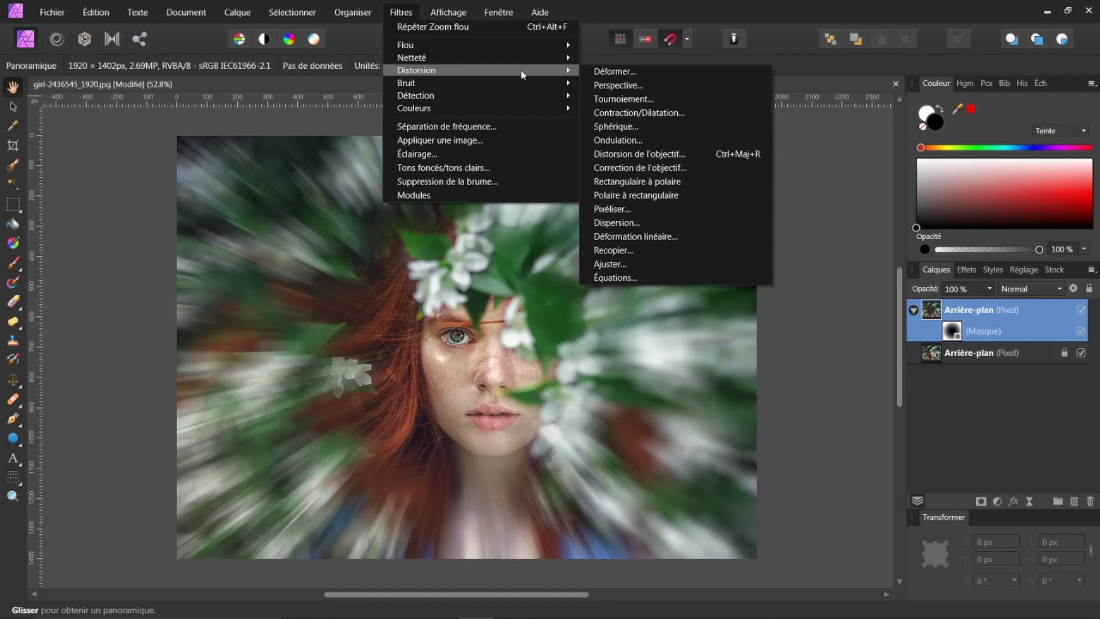
- Apply a Distorsion > Tournoiement twirl with the Angle raised to 482.5°
click(621, 100)
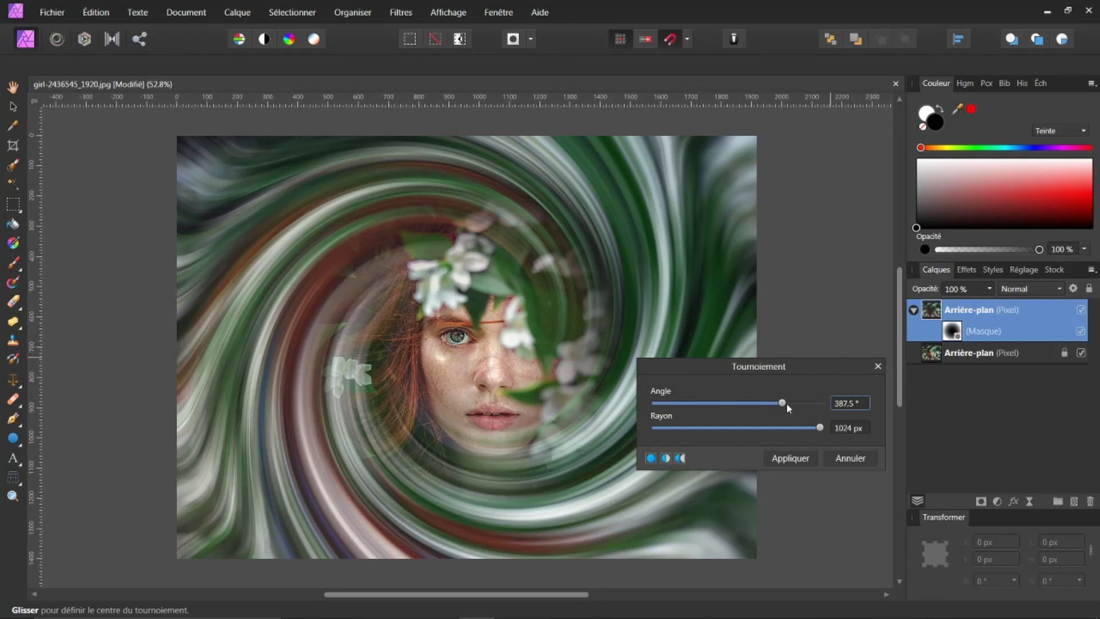
drag(787, 405, 822, 428)
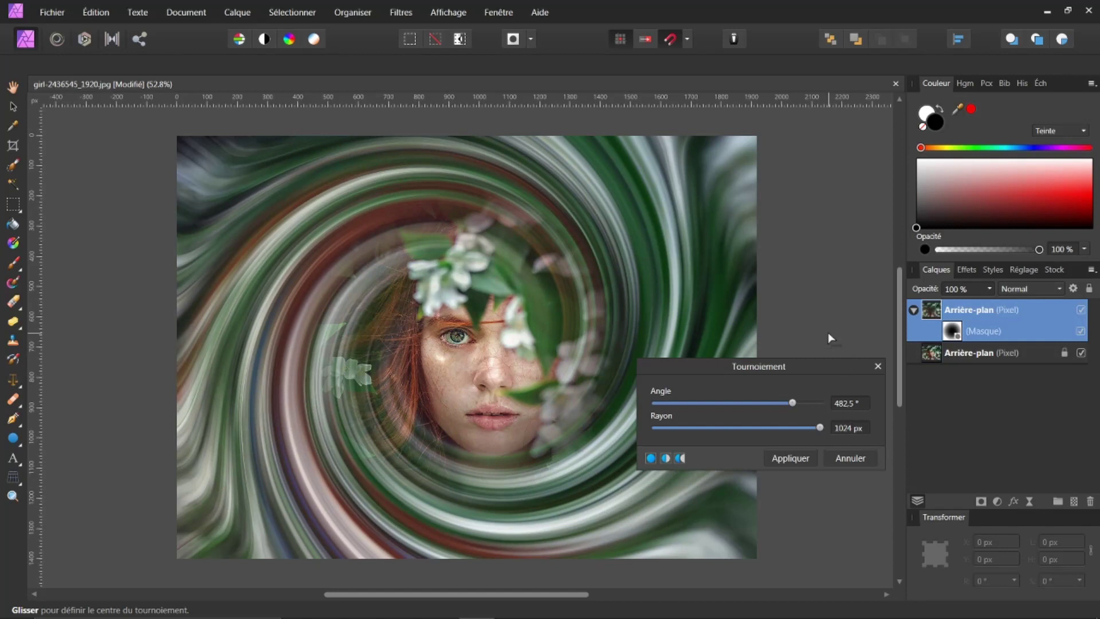
click(795, 459)
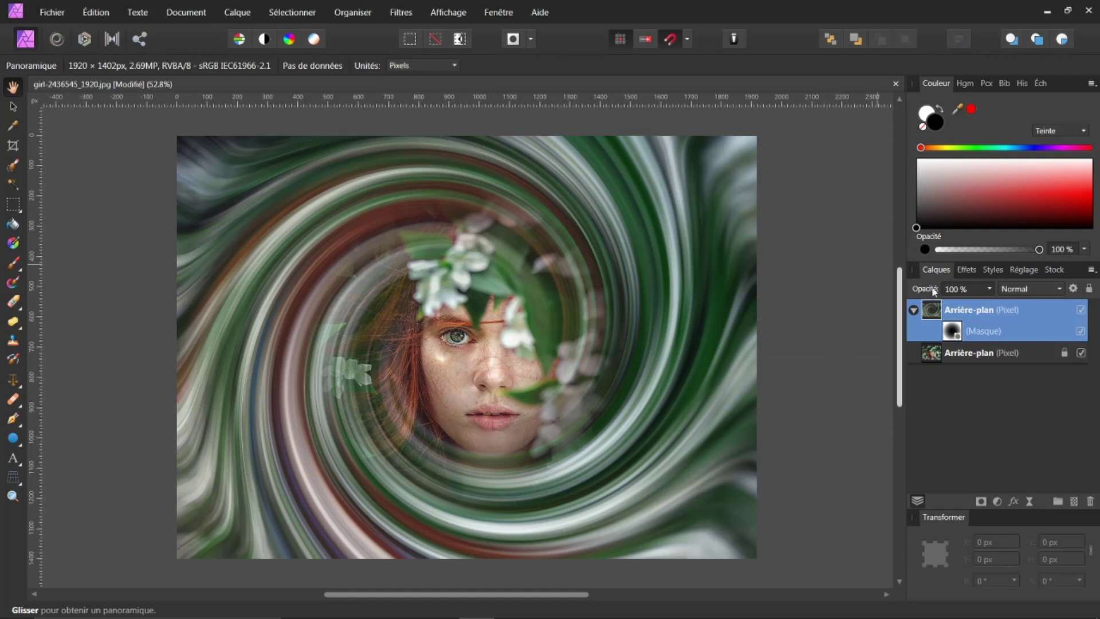
- Paint on the top layer's mask to reveal sharp flowers in the top-left and top-right corners
click(948, 335)
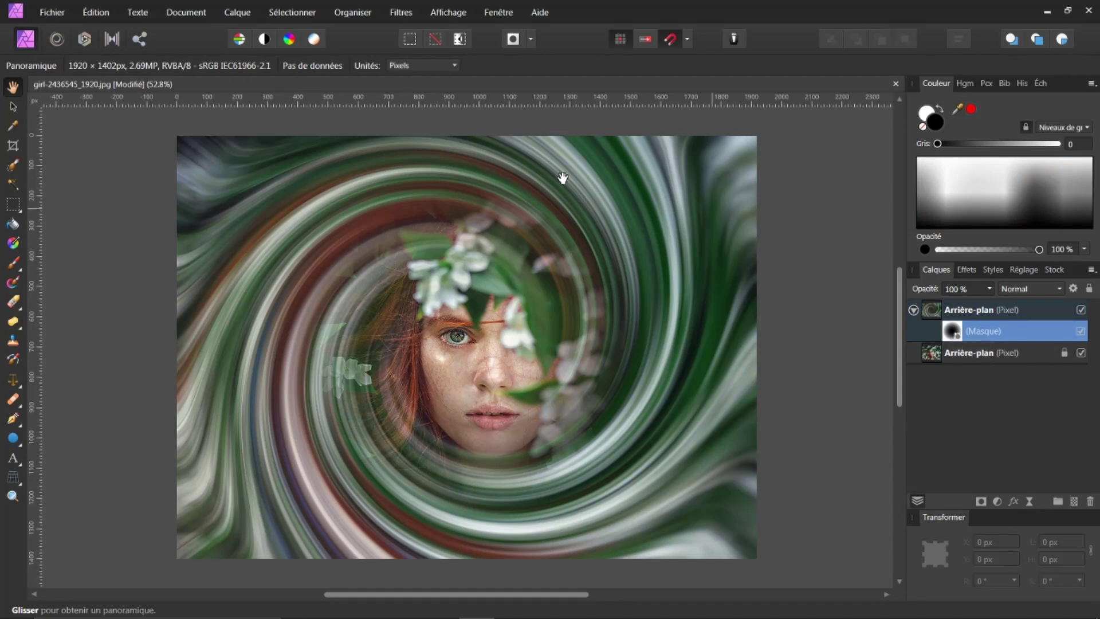
click(13, 263)
mouse_move(182, 259)
mouse_down()
mouse_move(243, 200)
mouse_move(223, 184)
mouse_up()
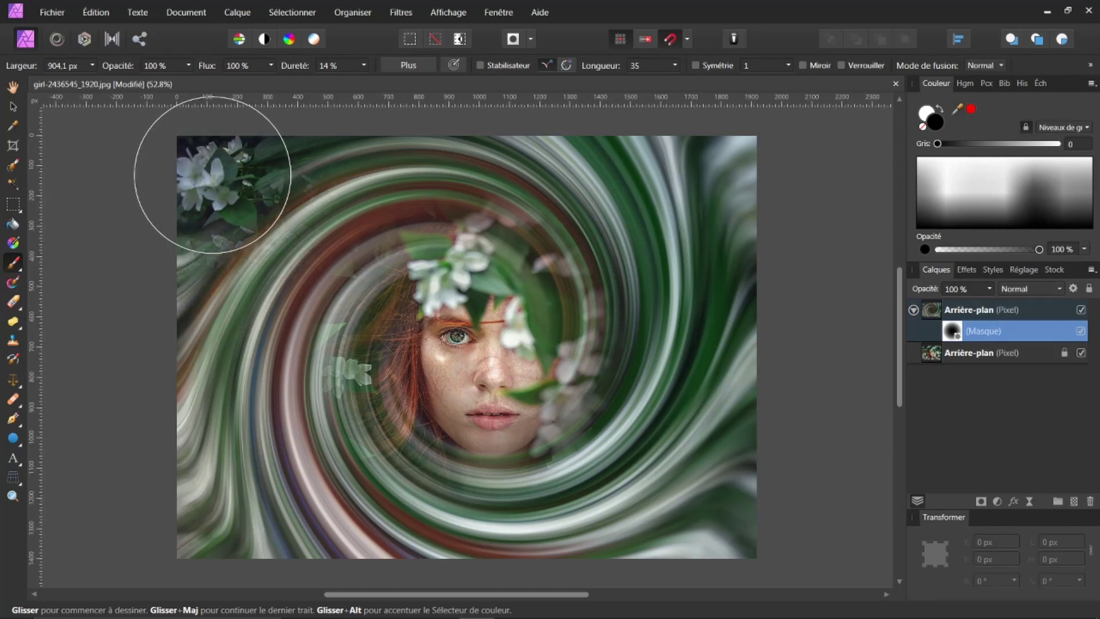
mouse_move(749, 196)
mouse_down()
mouse_move(718, 175)
mouse_move(718, 517)
mouse_move(590, 405)
mouse_move(216, 513)
mouse_move(238, 509)
mouse_up()
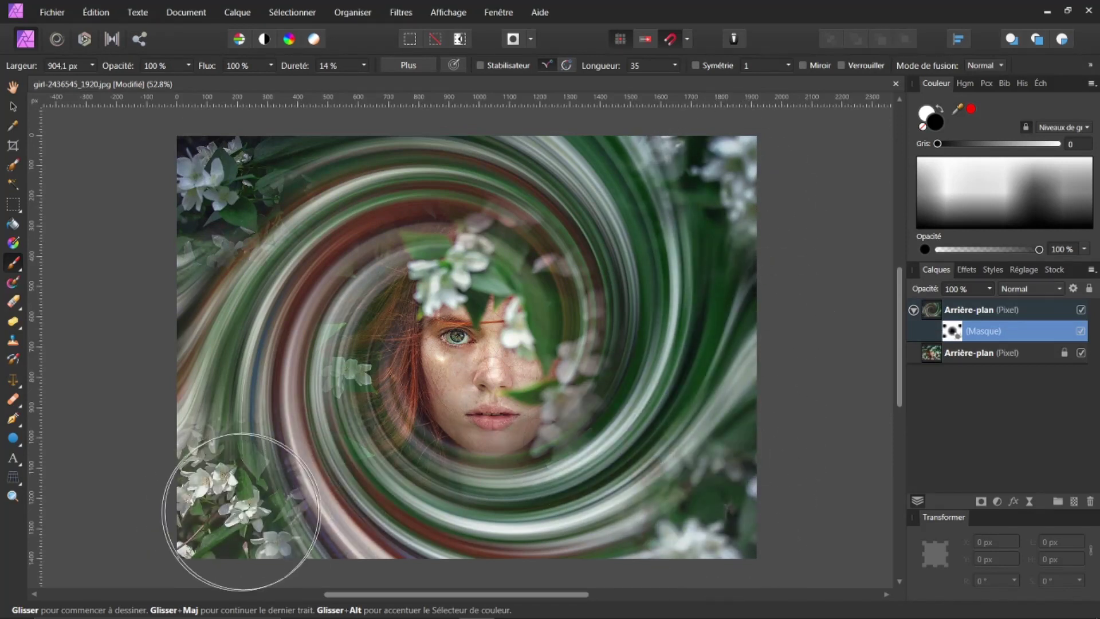